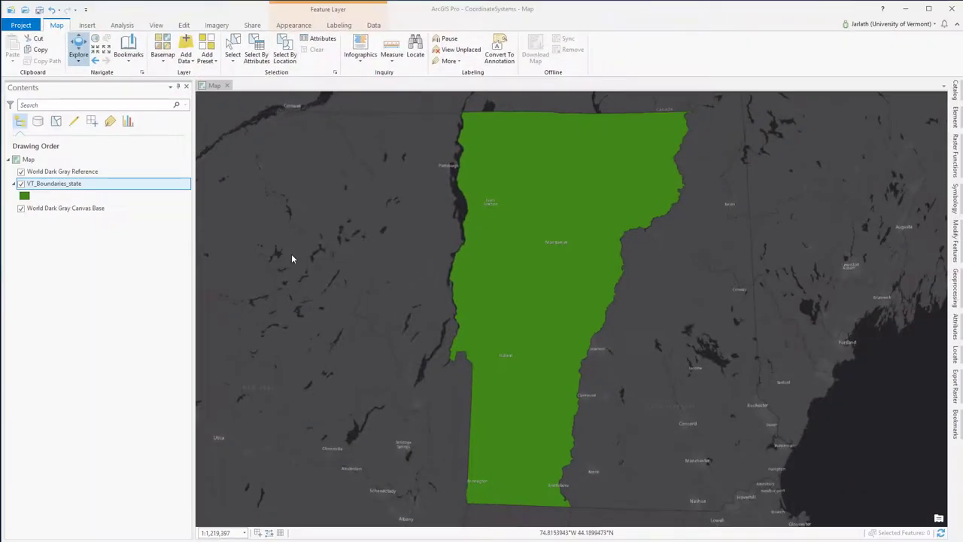
pyautogui.click(21, 184)
pyautogui.click(21, 185)
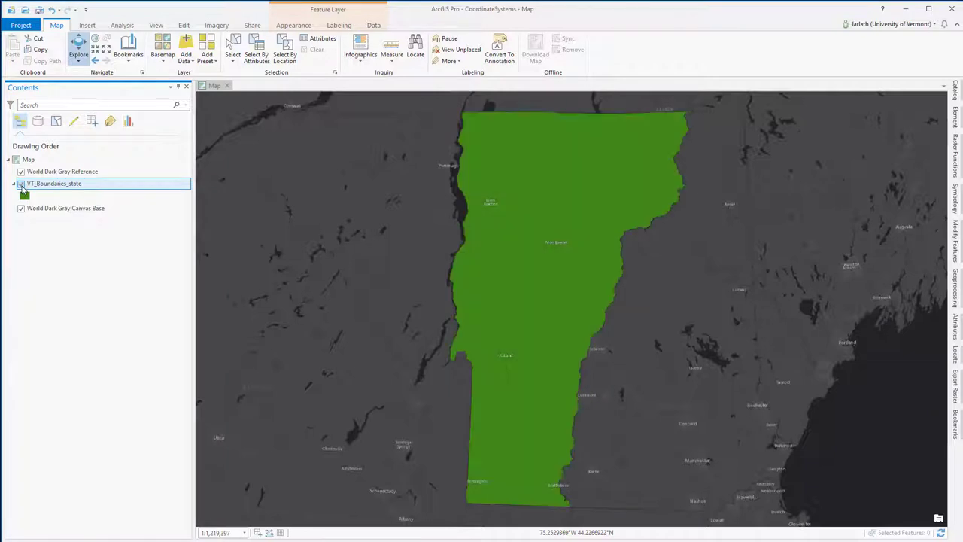
pyautogui.rightClick(25, 159)
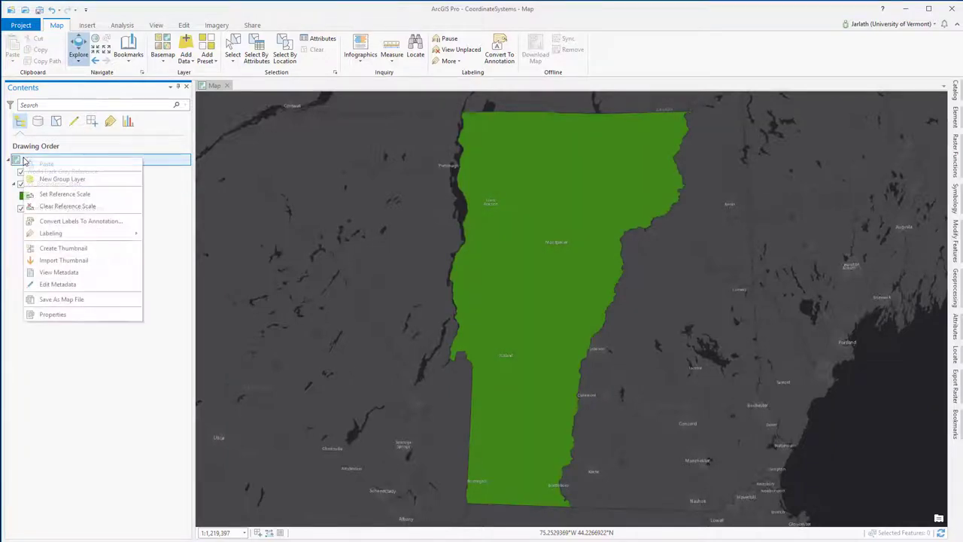
pyautogui.click(54, 315)
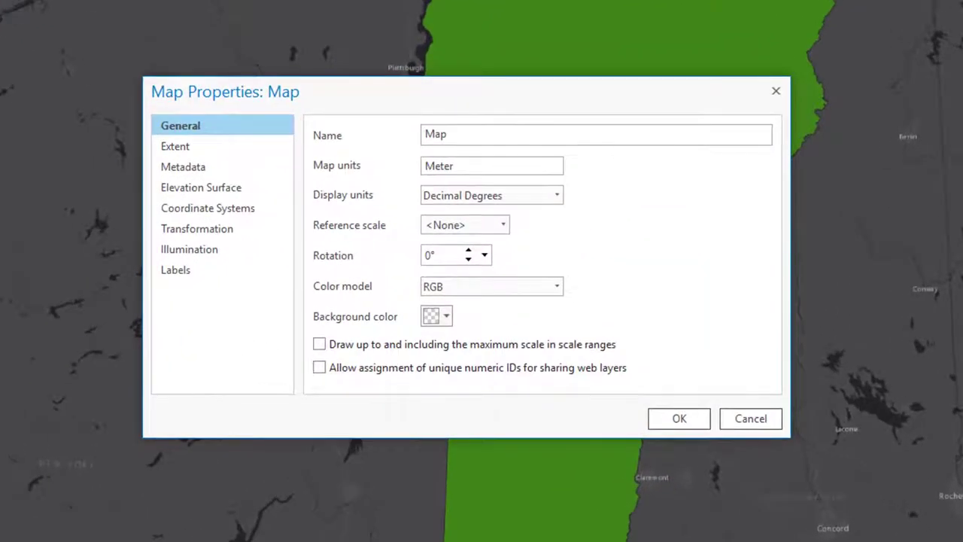
pyautogui.click(214, 213)
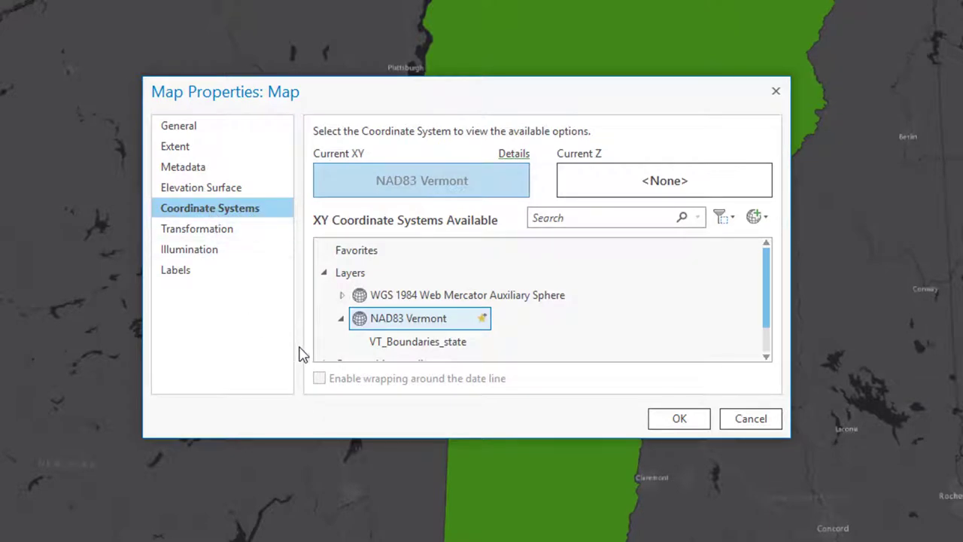
pyautogui.click(662, 426)
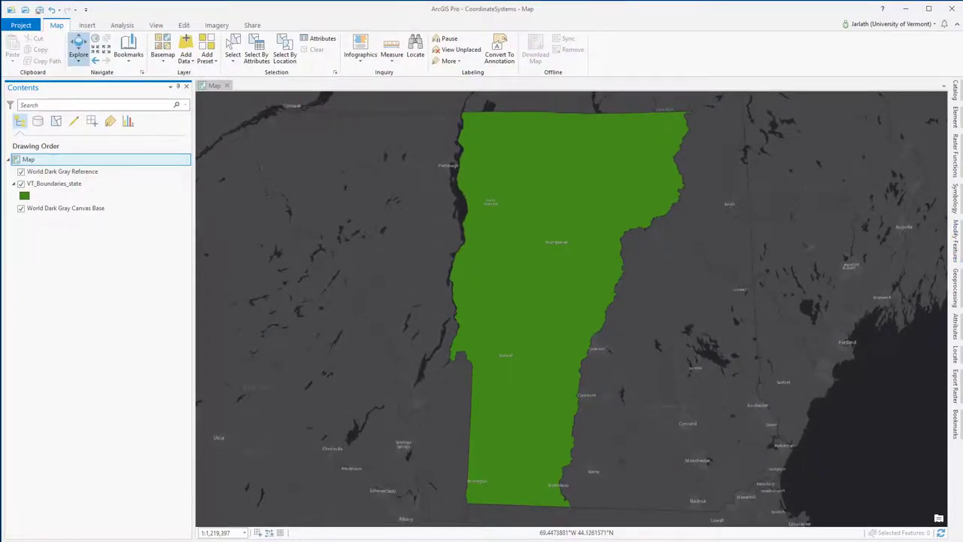
pyautogui.click(956, 91)
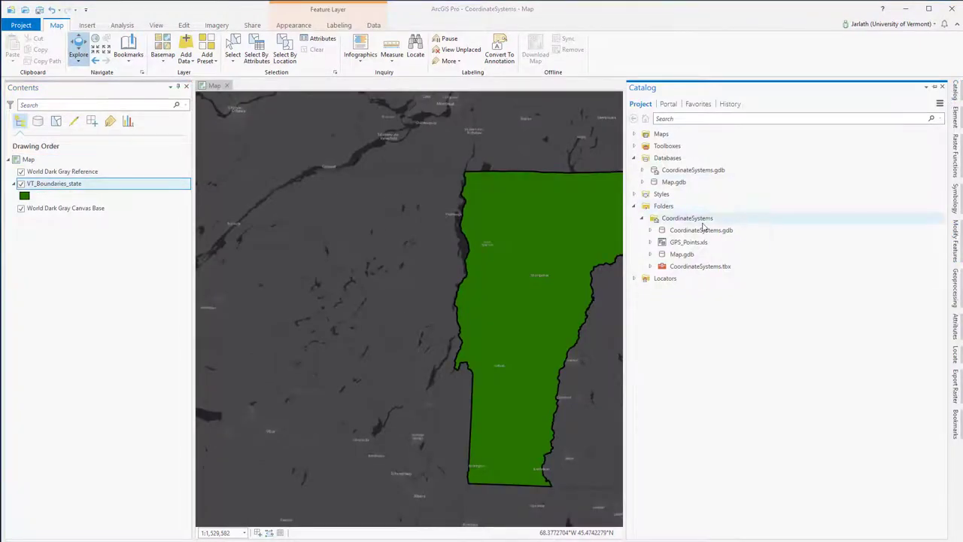
# Step: Expand CoordinateSystems.gdb in Catalog and add the OpenSpace feature class to the current map
pyautogui.click(652, 230)
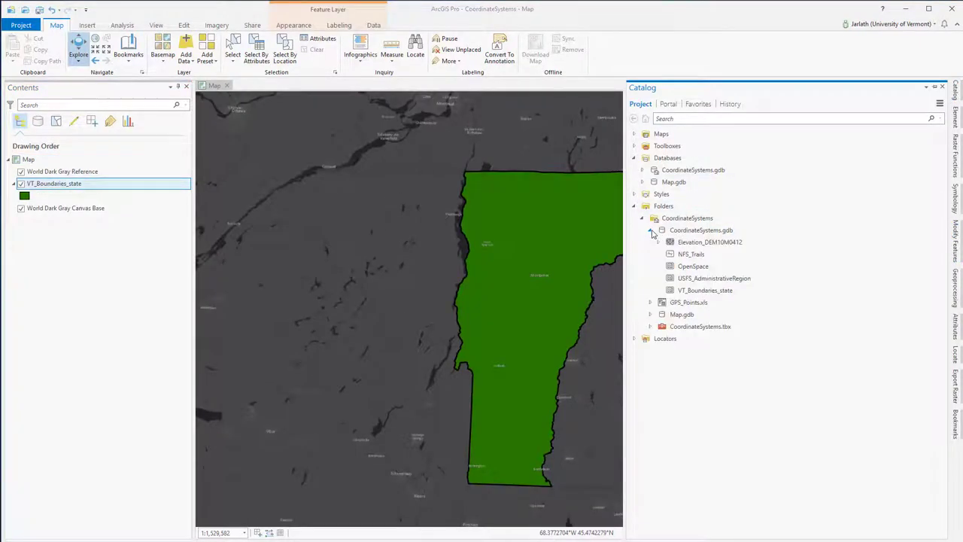
pyautogui.rightClick(692, 269)
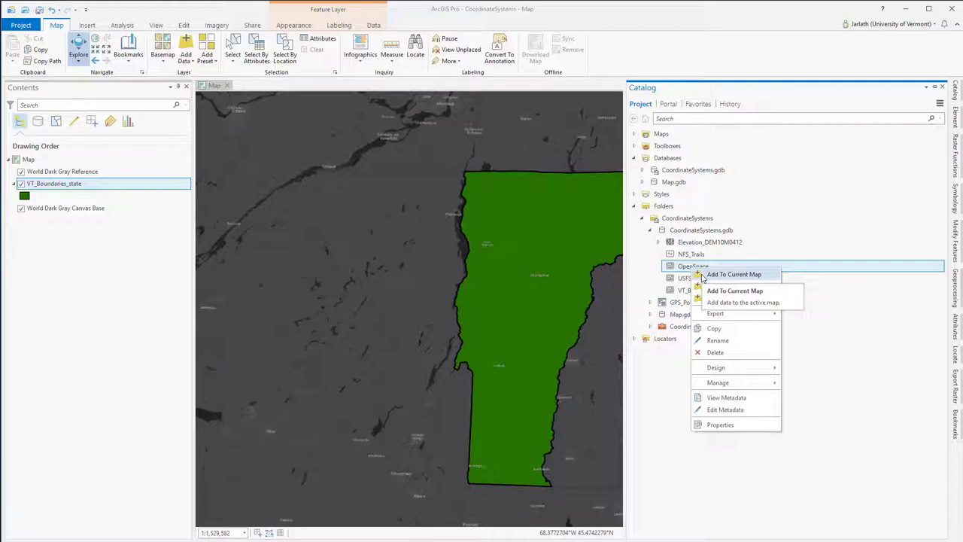
pyautogui.click(700, 275)
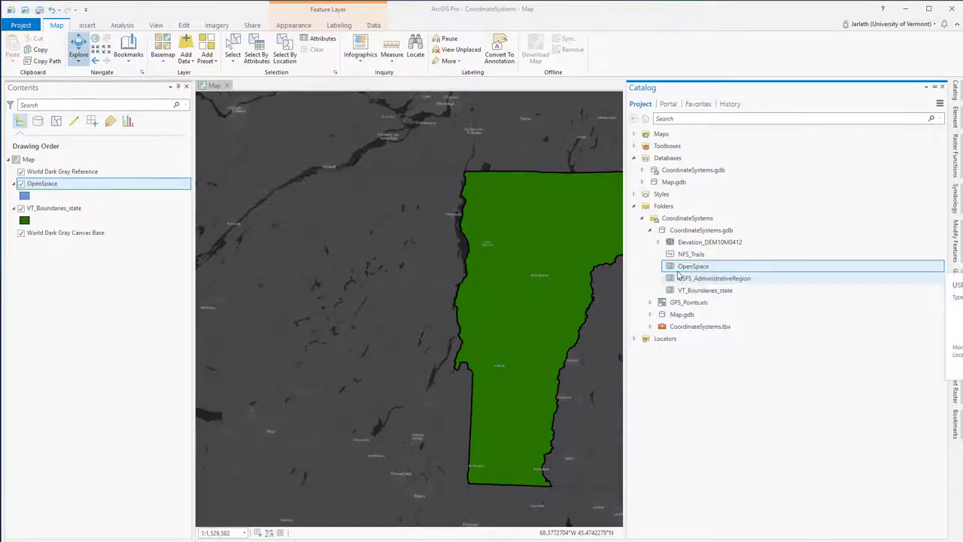
pyautogui.rightClick(39, 184)
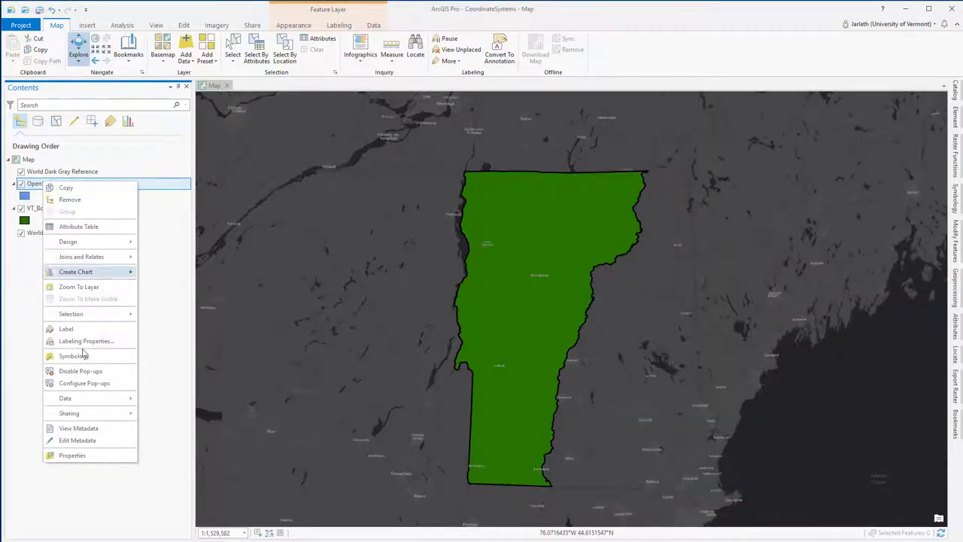
pyautogui.click(73, 454)
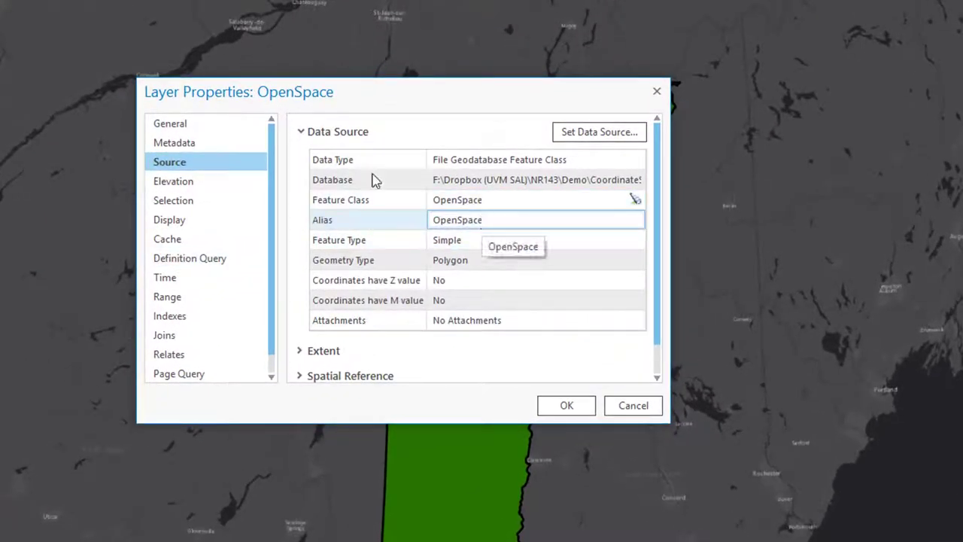
pyautogui.click(301, 133)
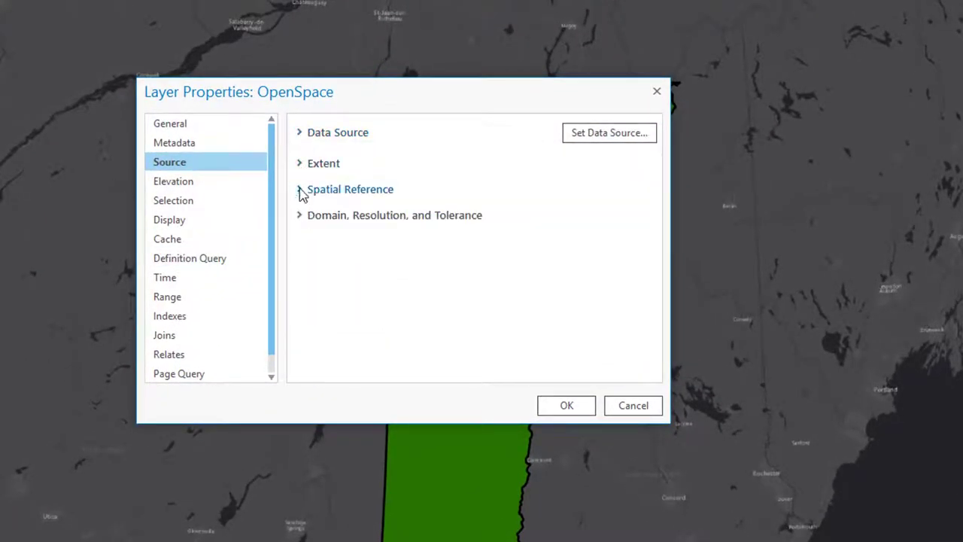
pyautogui.click(301, 191)
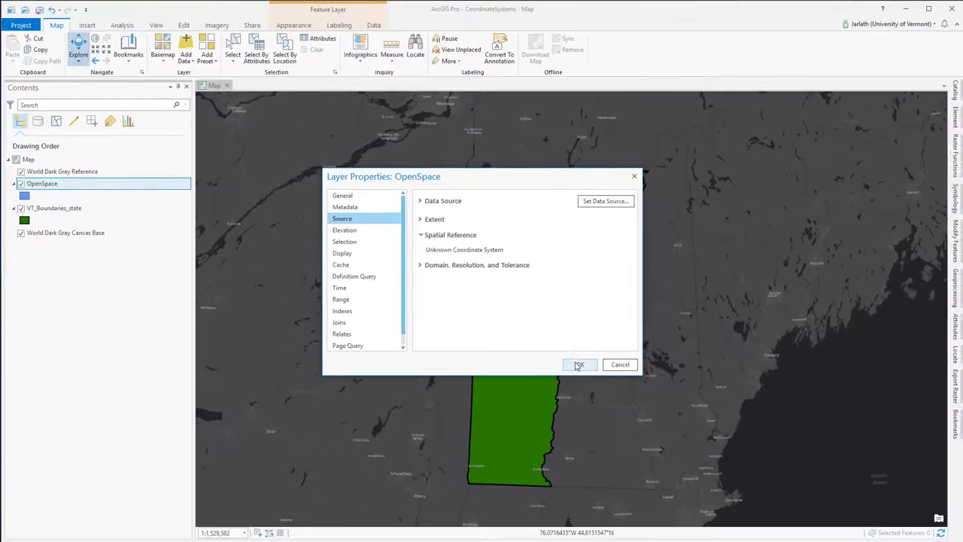
pyautogui.click(578, 365)
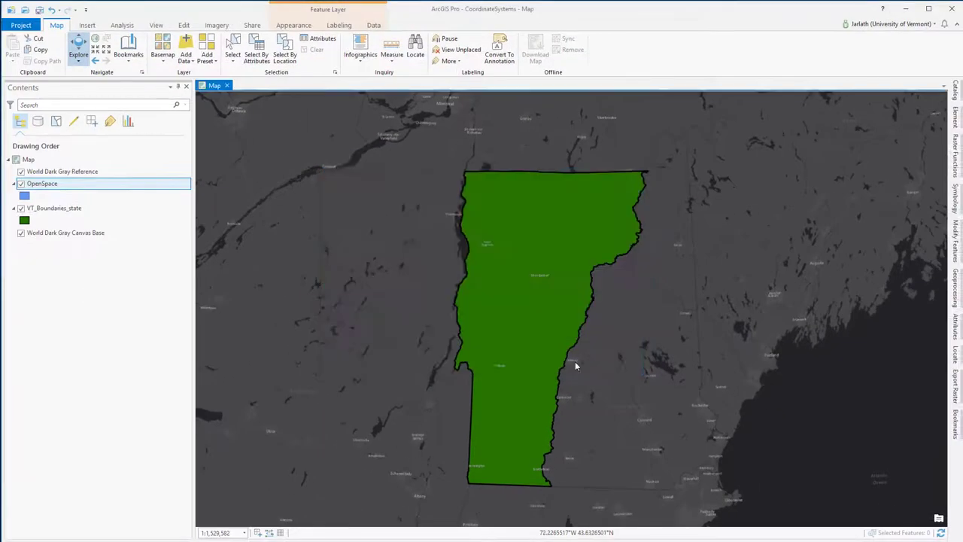
# Step: Zoom to the OpenSpace layer, then zoom out to find its polygons drawing far from Vermont
pyautogui.scroll(2, 475, 248)
pyautogui.scroll(2, 475, 248)
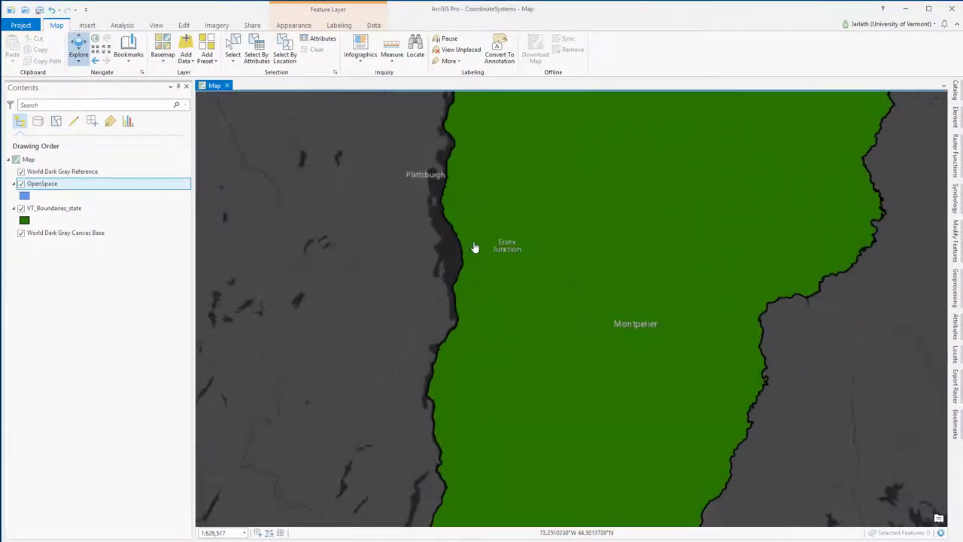
pyautogui.scroll(2, 471, 243)
pyautogui.moveTo(471, 210); pyautogui.dragTo(468, 271)
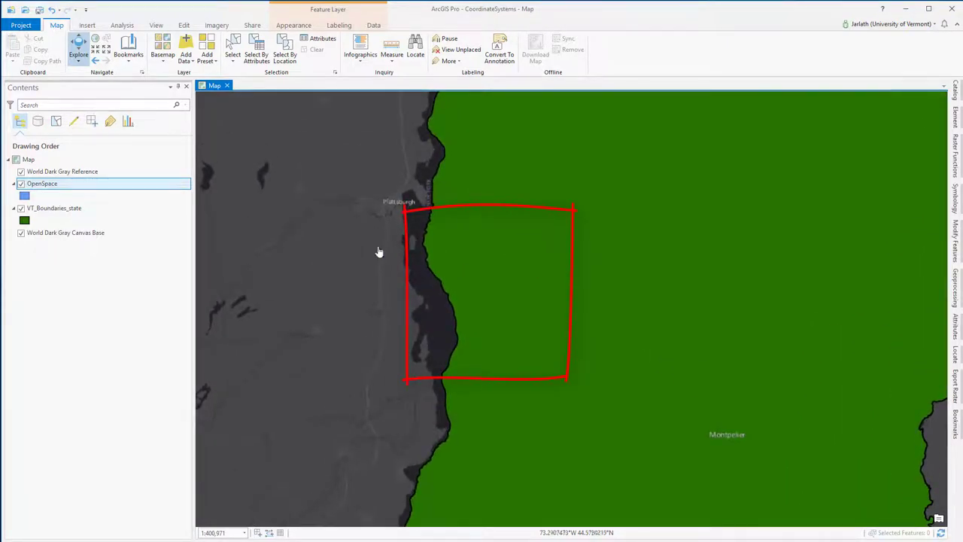
pyautogui.click(52, 185)
pyautogui.rightClick(54, 188)
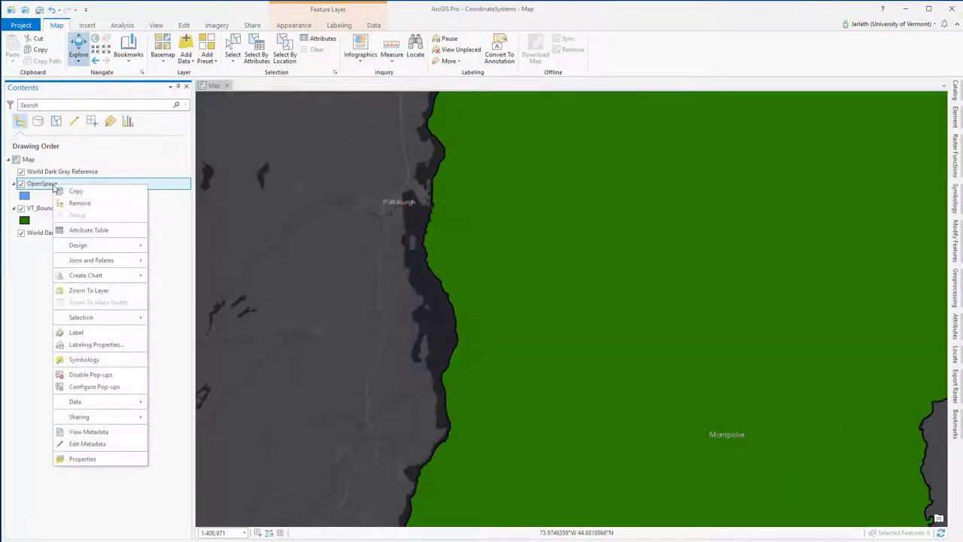
pyautogui.click(89, 291)
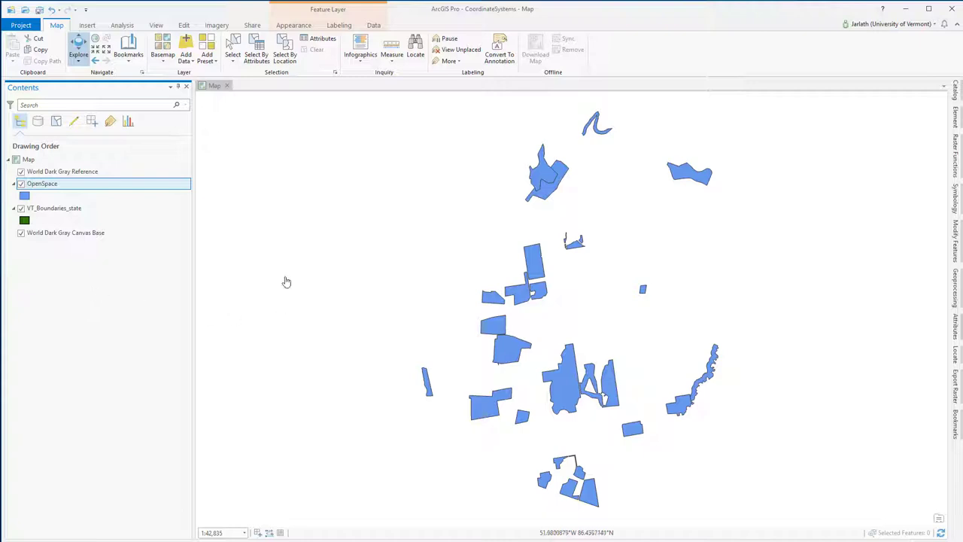
pyautogui.scroll(-5, 389, 335)
pyautogui.scroll(-5, 389, 335)
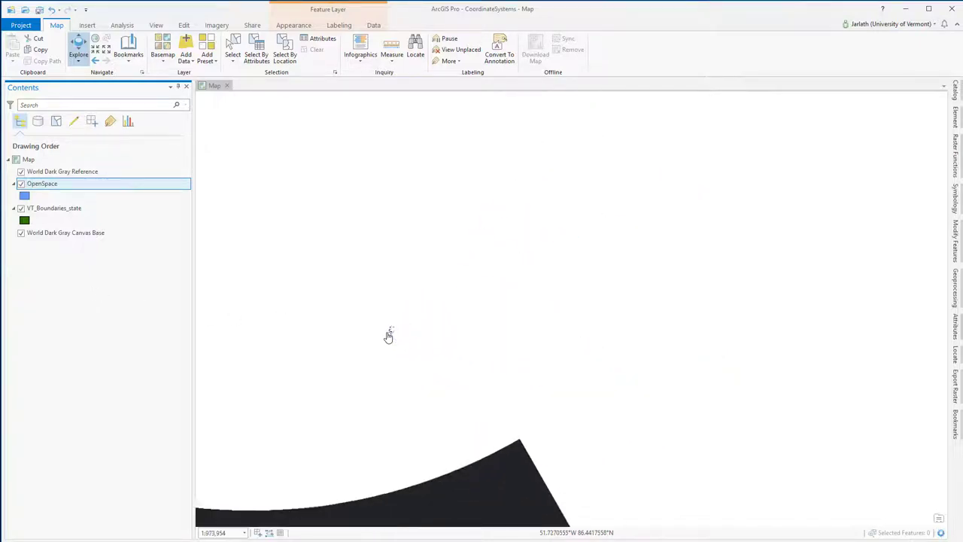
pyautogui.scroll(-4, 442, 295)
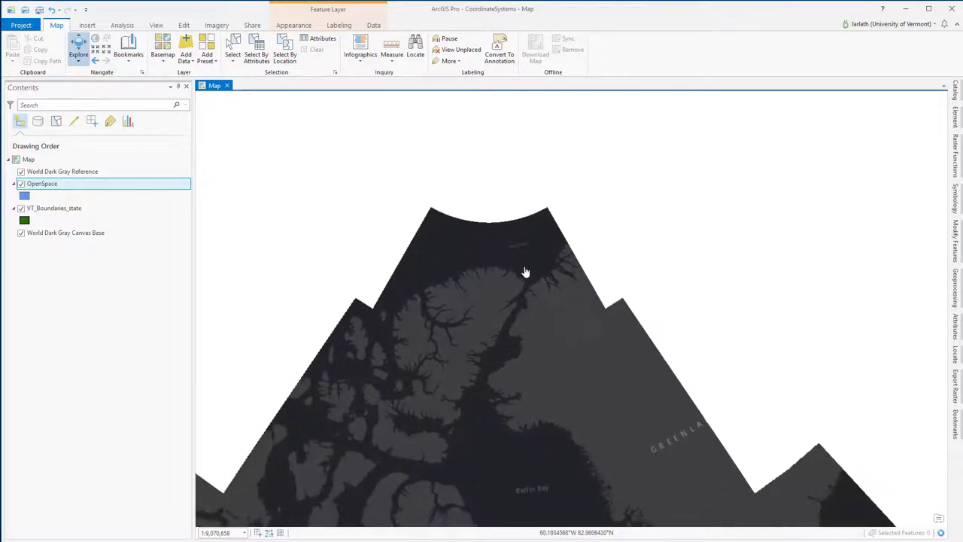
pyautogui.scroll(-6, 525, 272)
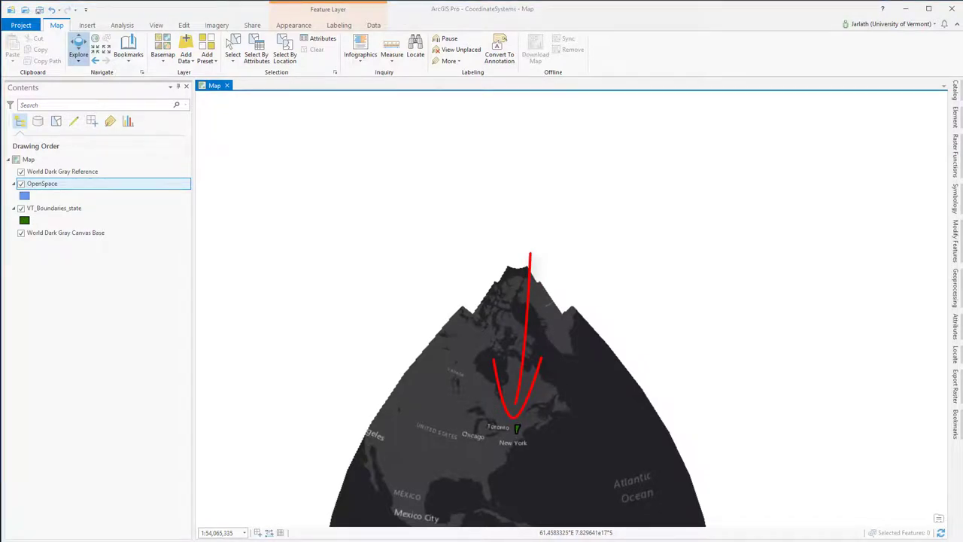
# Step: Zoom to VT_Boundaries_state and zoom in on Vermont's western edge near Plattsburgh
pyautogui.rightClick(72, 209)
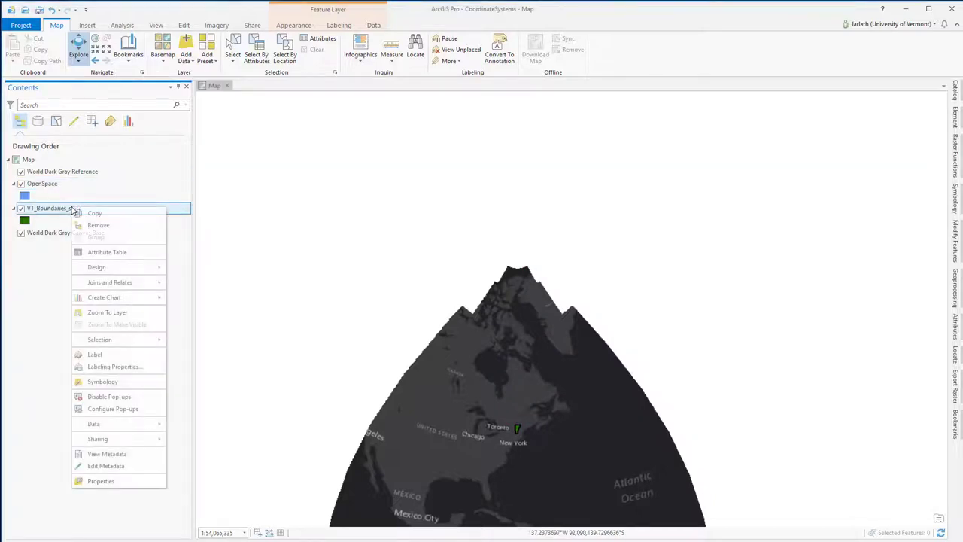
pyautogui.click(106, 313)
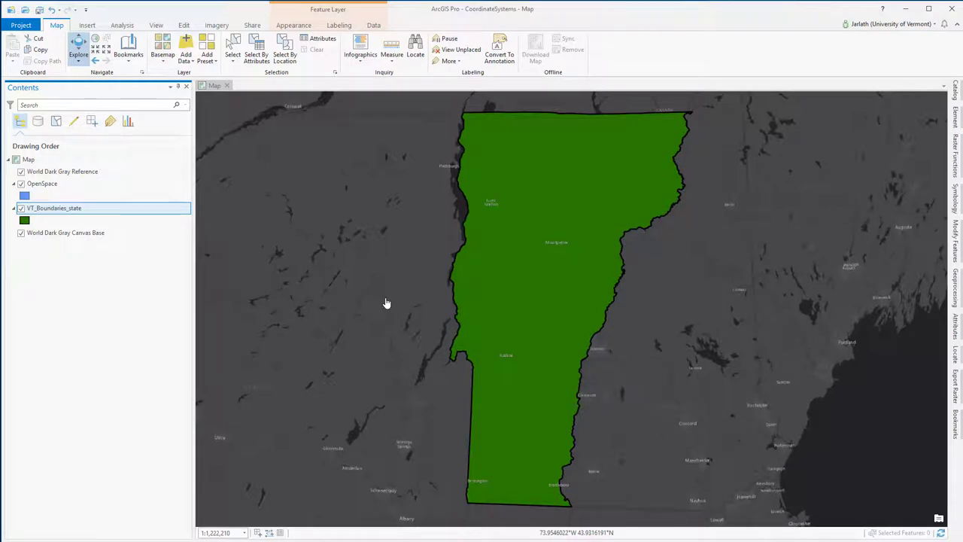
pyautogui.scroll(2, 485, 205)
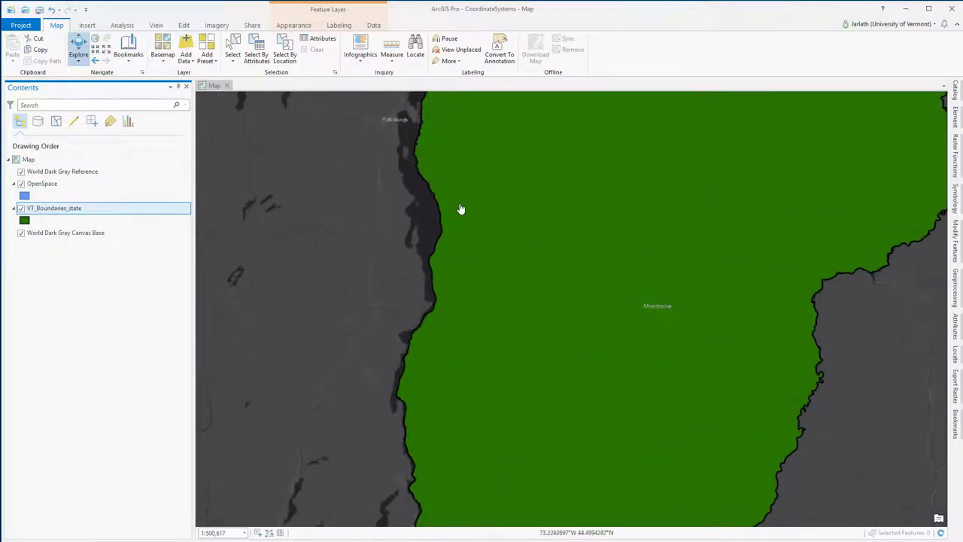
pyautogui.moveTo(460, 209); pyautogui.dragTo(459, 260)
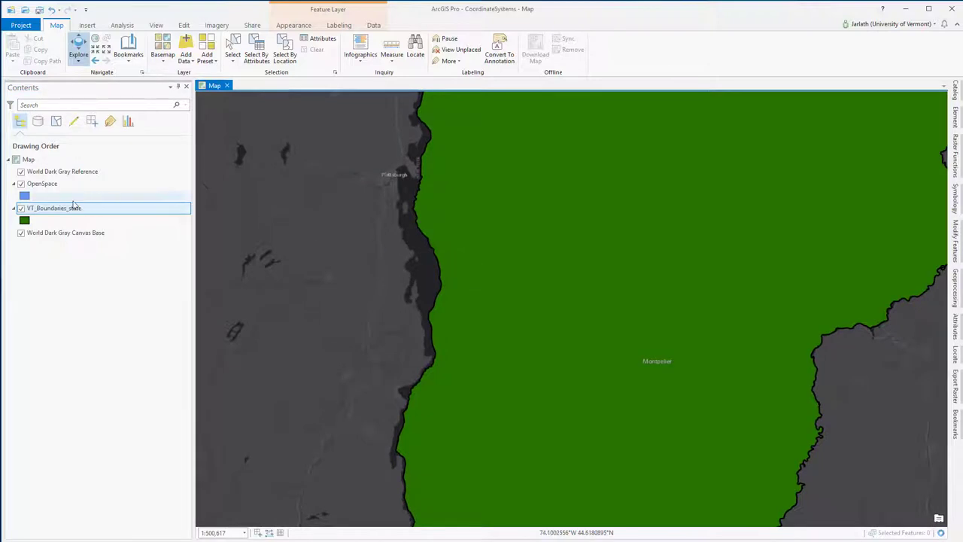
pyautogui.rightClick(38, 161)
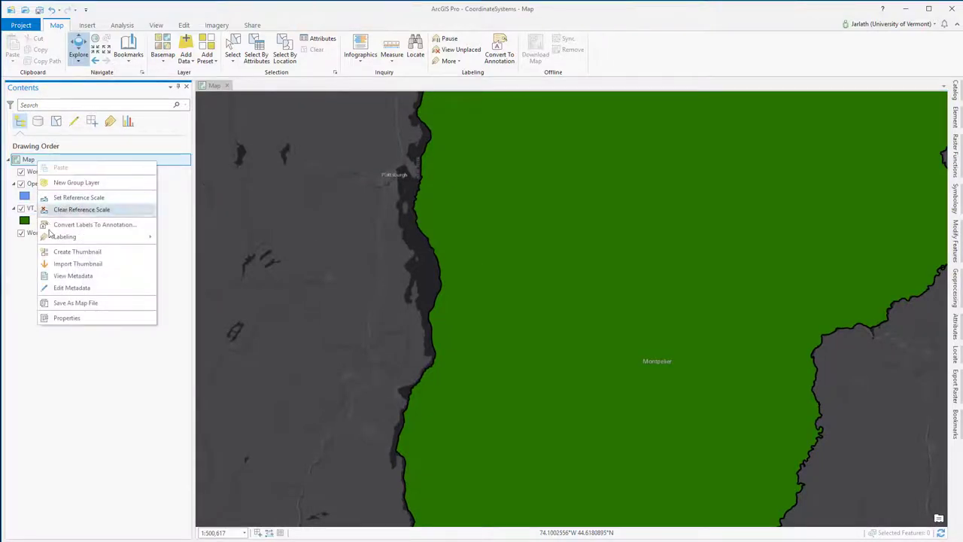
# Step: In Map Properties, choose Projected > UTM > NAD 1983 > NAD 1983 UTM Zone 19N and apply it
pyautogui.click(69, 319)
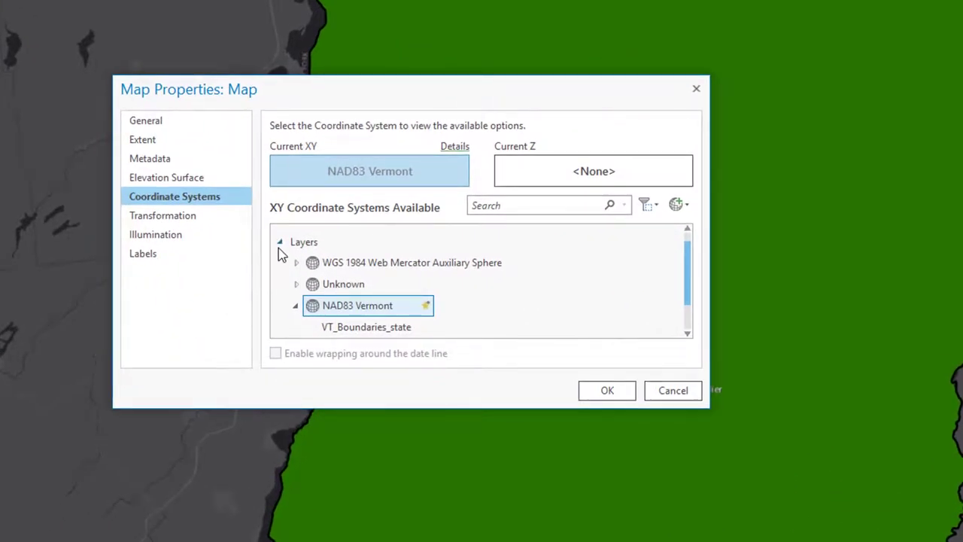
pyautogui.click(279, 243)
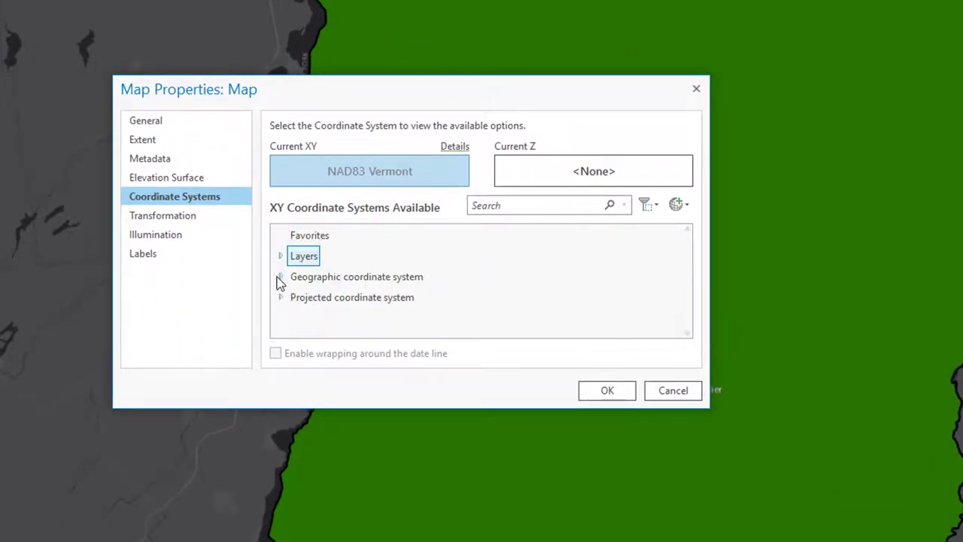
pyautogui.click(281, 297)
pyautogui.scroll(-2, 284, 295)
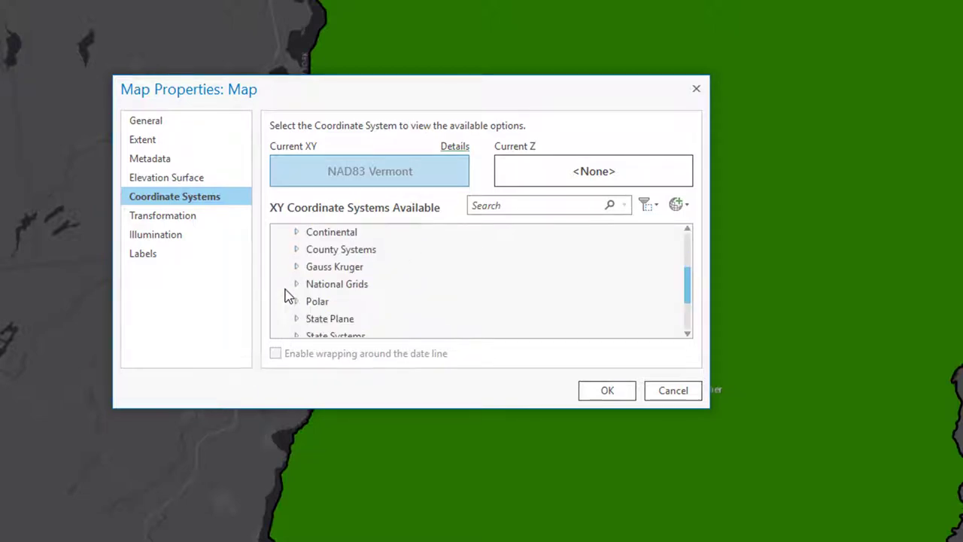
pyautogui.scroll(-1, 284, 296)
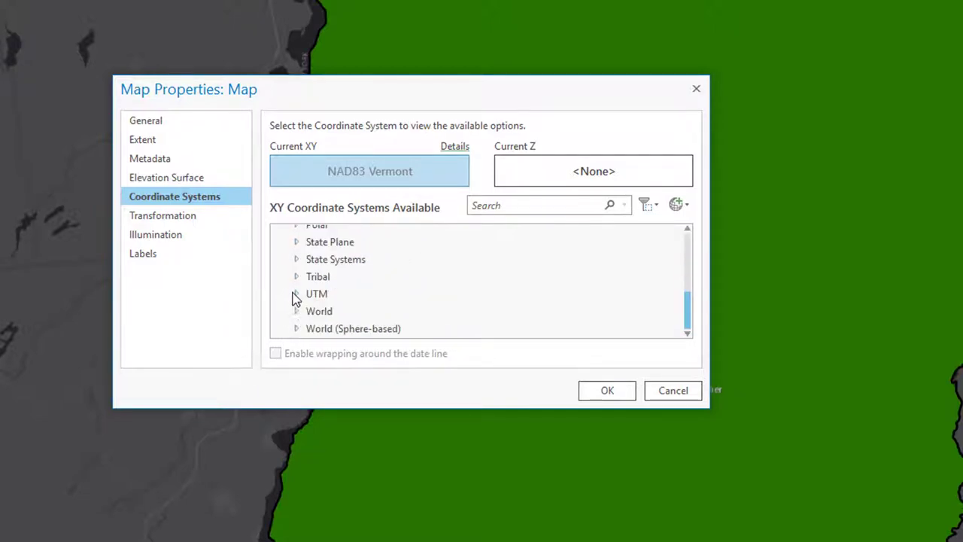
pyautogui.click(295, 297)
pyautogui.scroll(-3, 295, 299)
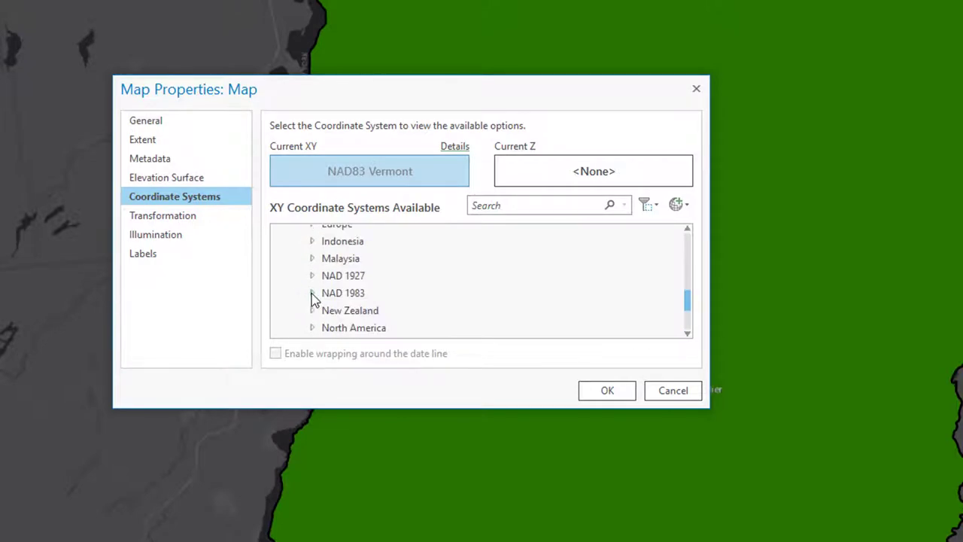
pyautogui.click(313, 293)
pyautogui.scroll(-4, 313, 297)
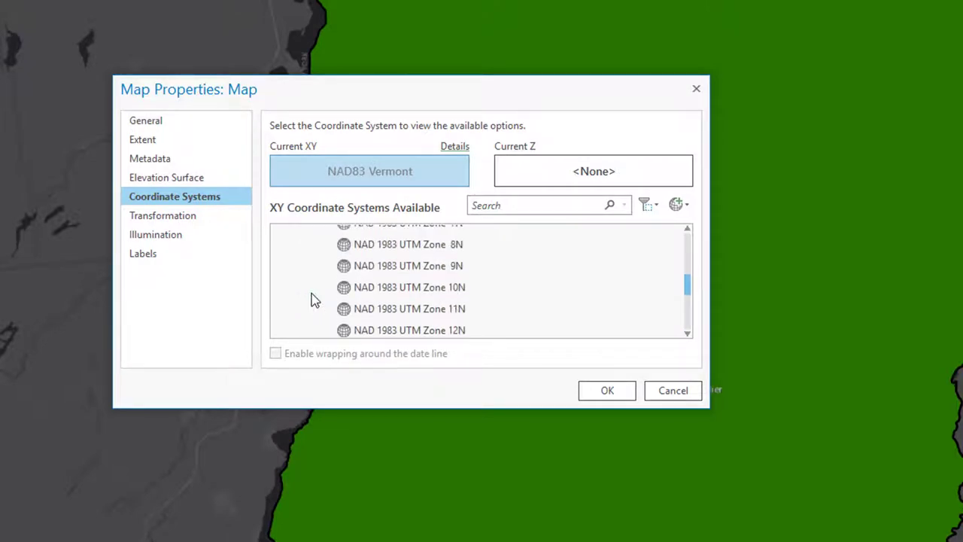
pyautogui.scroll(-2, 314, 299)
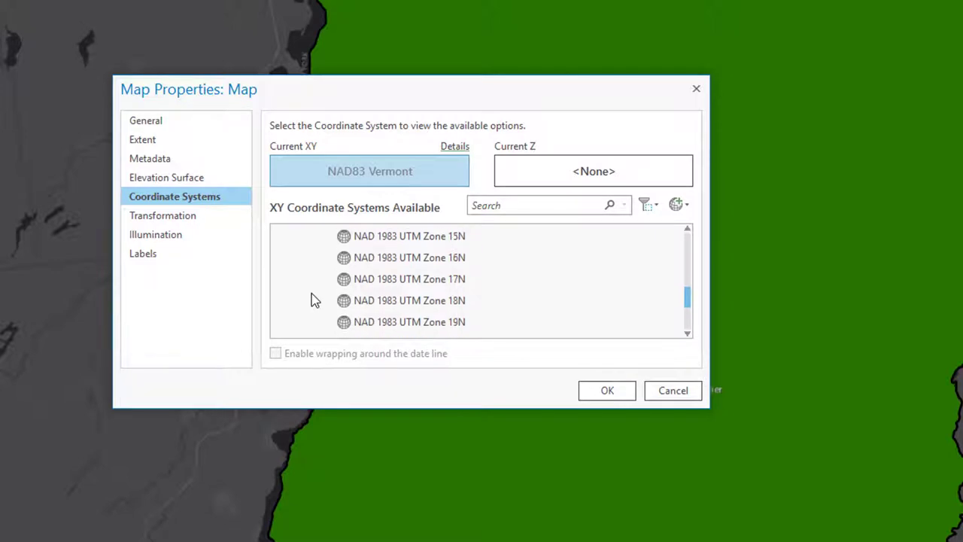
pyautogui.click(344, 320)
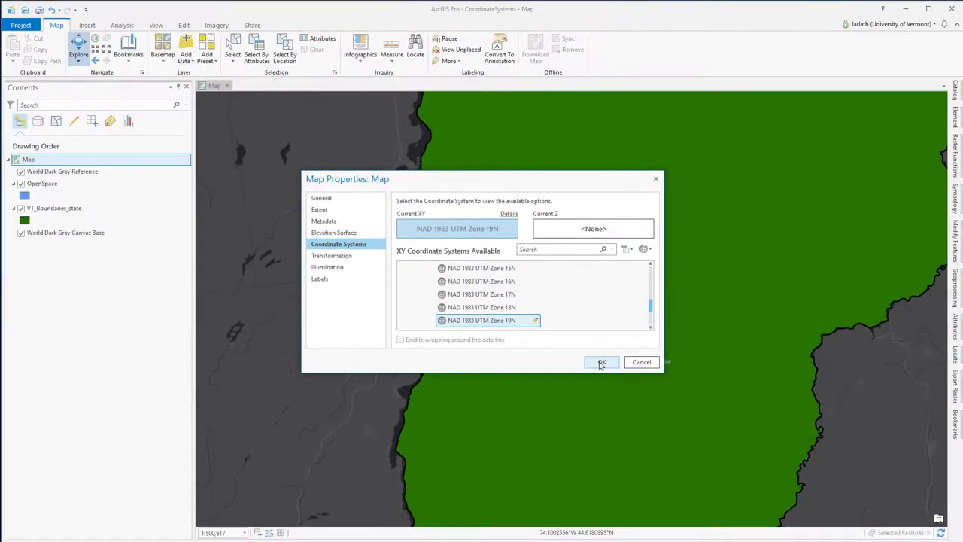
pyautogui.click(601, 363)
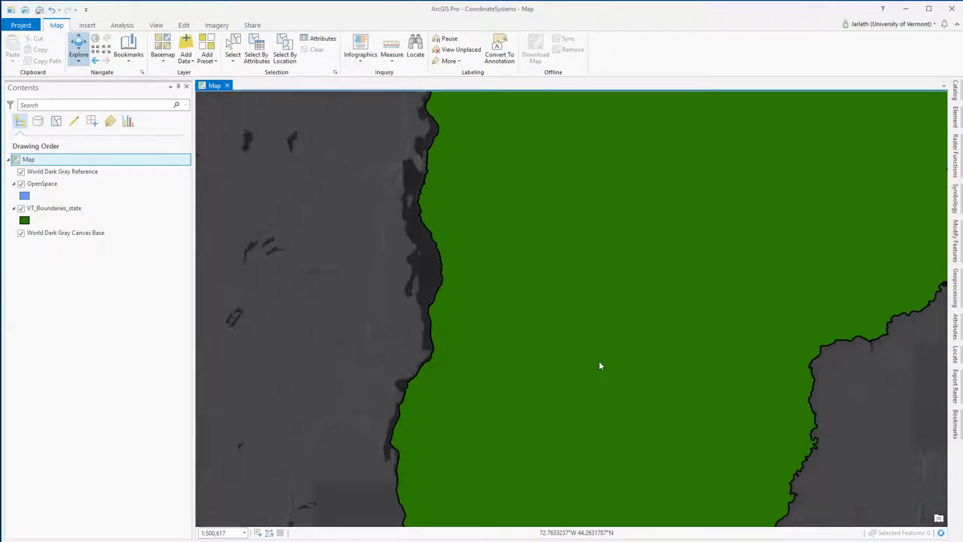
pyautogui.click(48, 185)
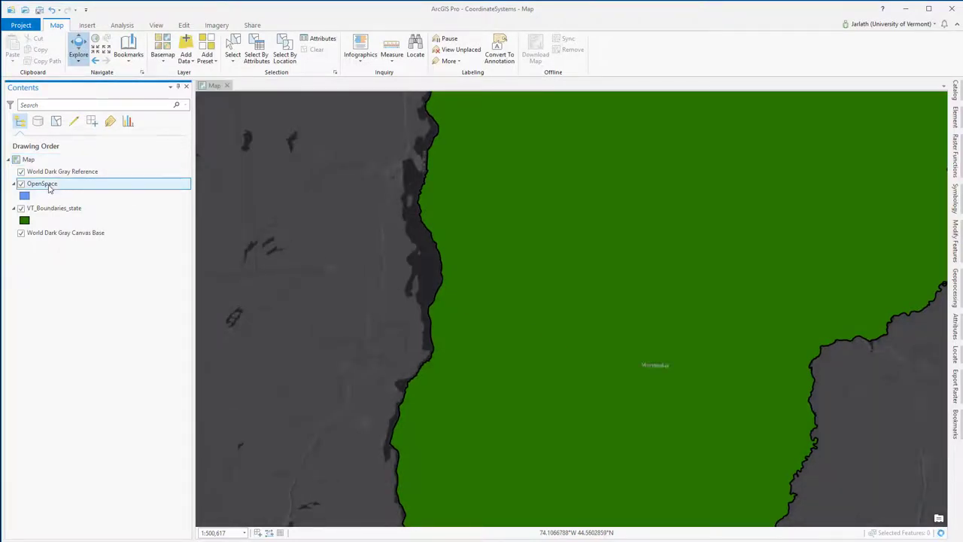
pyautogui.rightClick(49, 187)
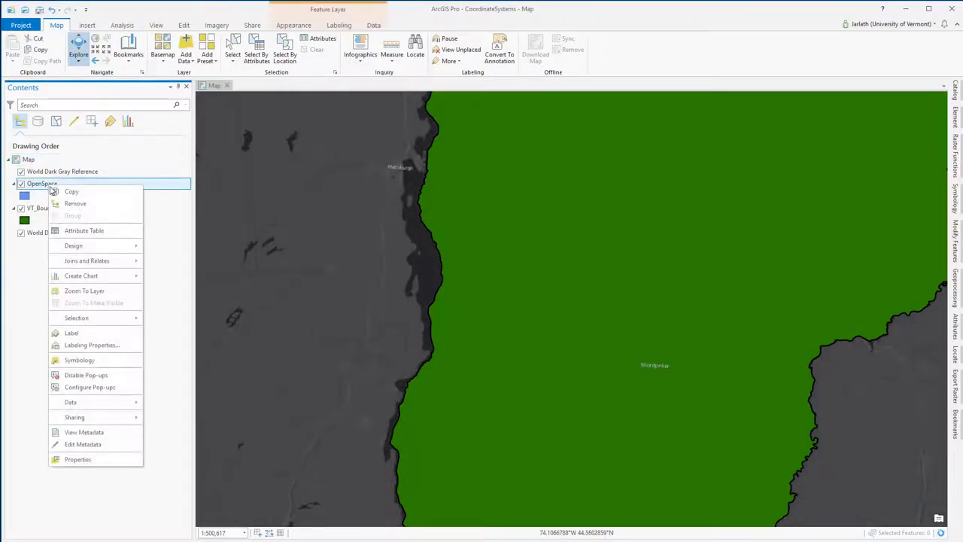
pyautogui.click(76, 290)
pyautogui.scroll(-3, 365, 265)
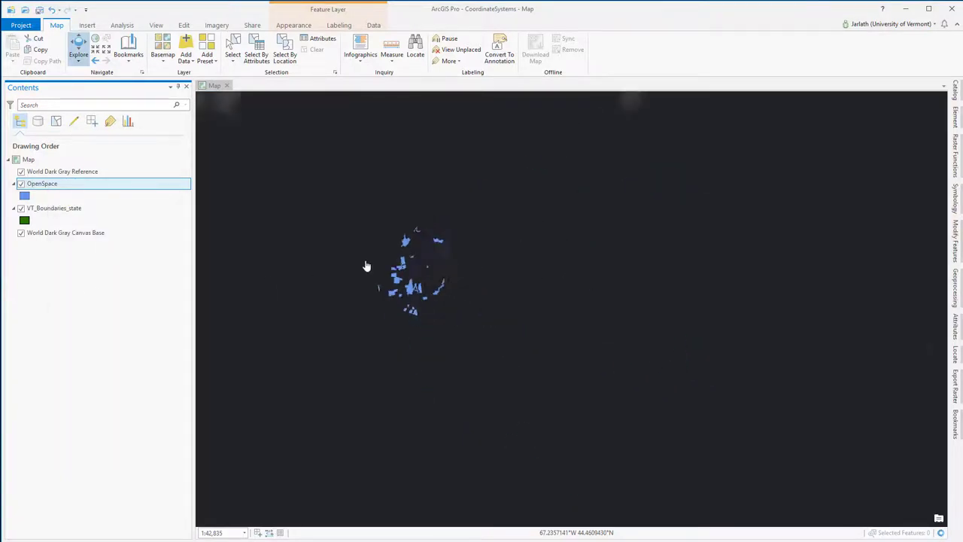
pyautogui.scroll(-4, 365, 265)
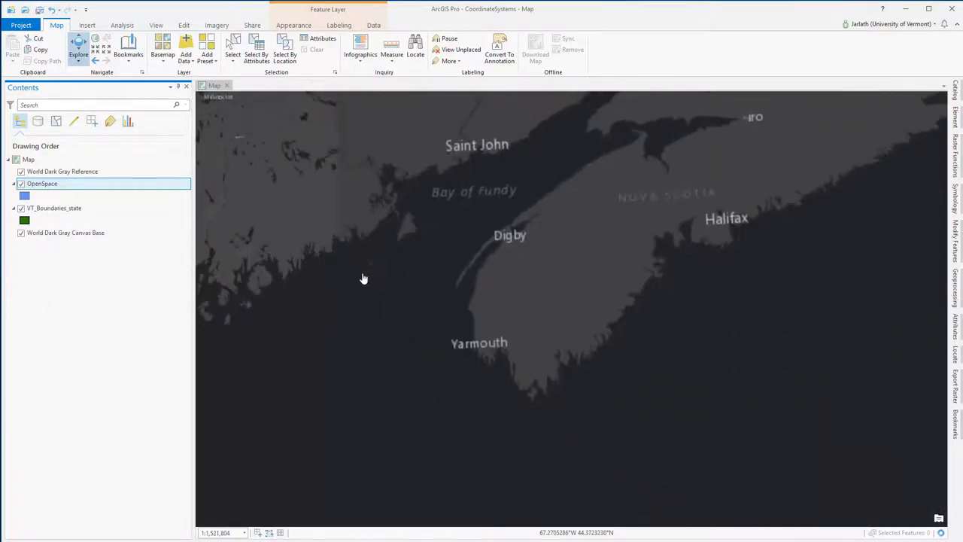
pyautogui.scroll(3, 363, 279)
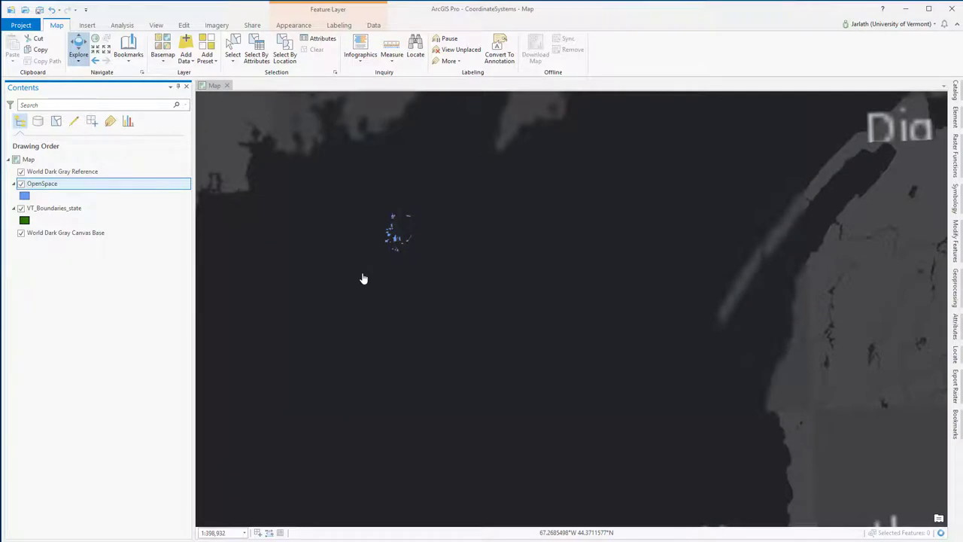
pyautogui.click(94, 62)
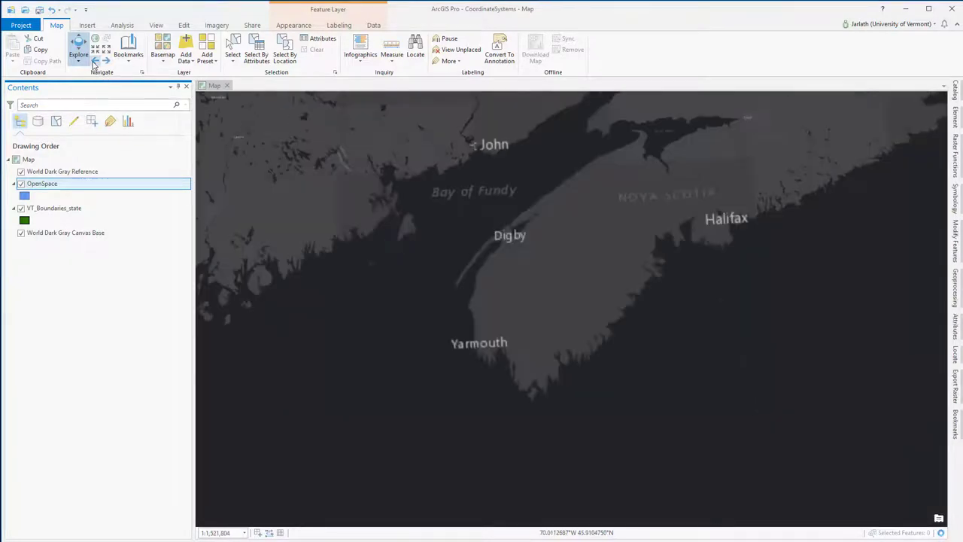
pyautogui.click(94, 62)
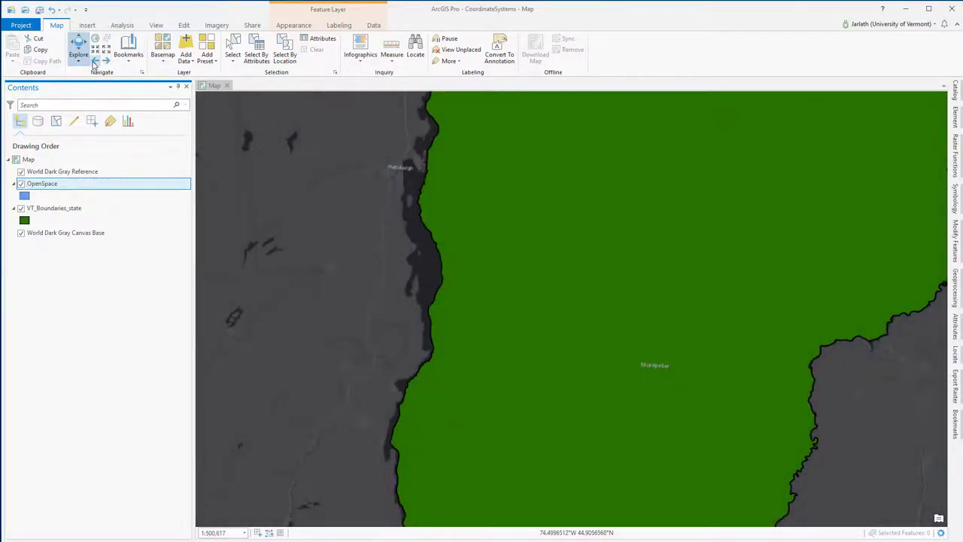
pyautogui.rightClick(56, 160)
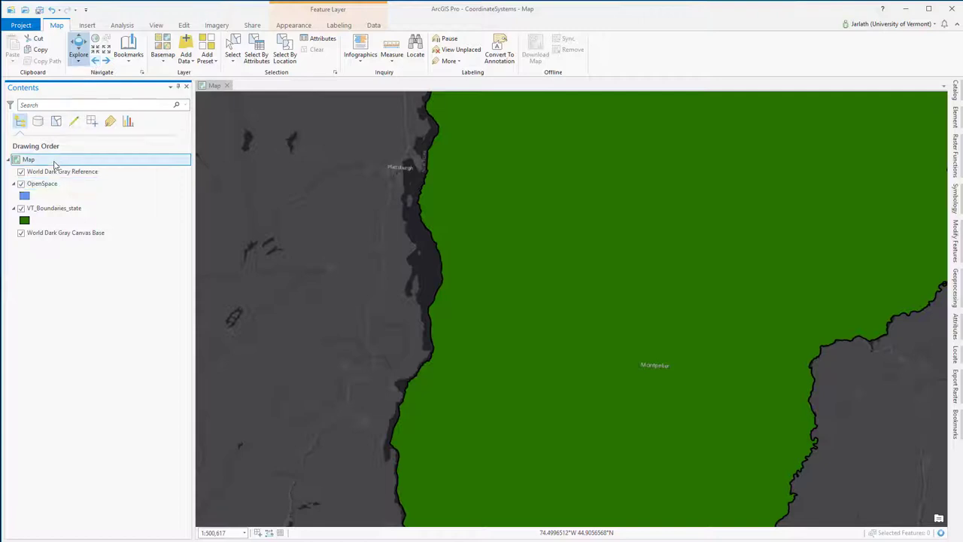
# Step: In Map Properties, choose Projected > UTM > NAD 1983 > NAD 1983 UTM Zone 18N and apply it
pyautogui.click(94, 318)
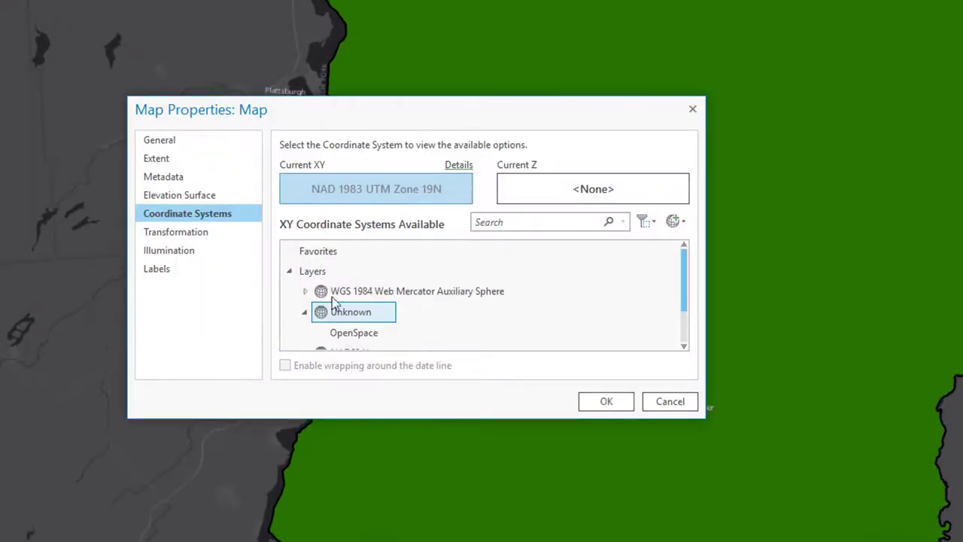
pyautogui.click(290, 273)
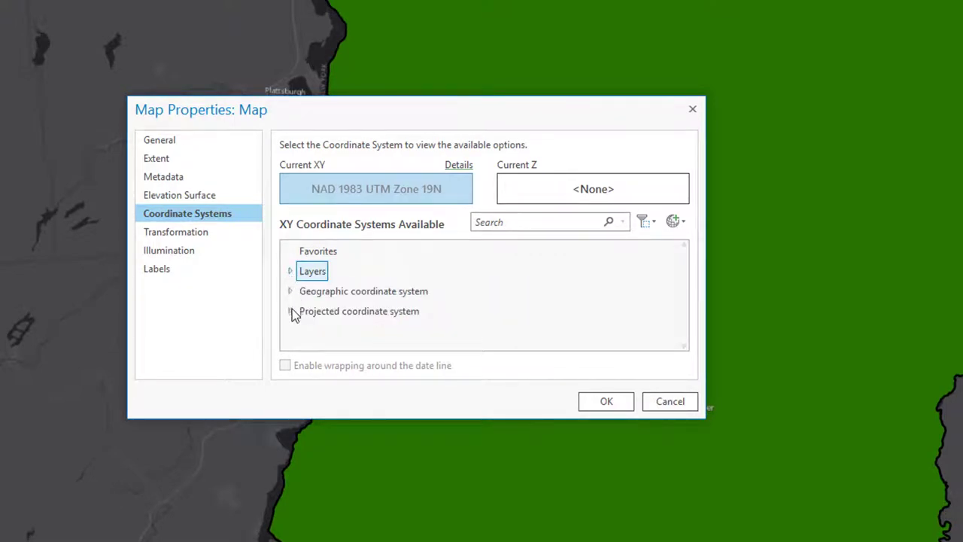
pyautogui.click(292, 311)
pyautogui.scroll(-5, 296, 313)
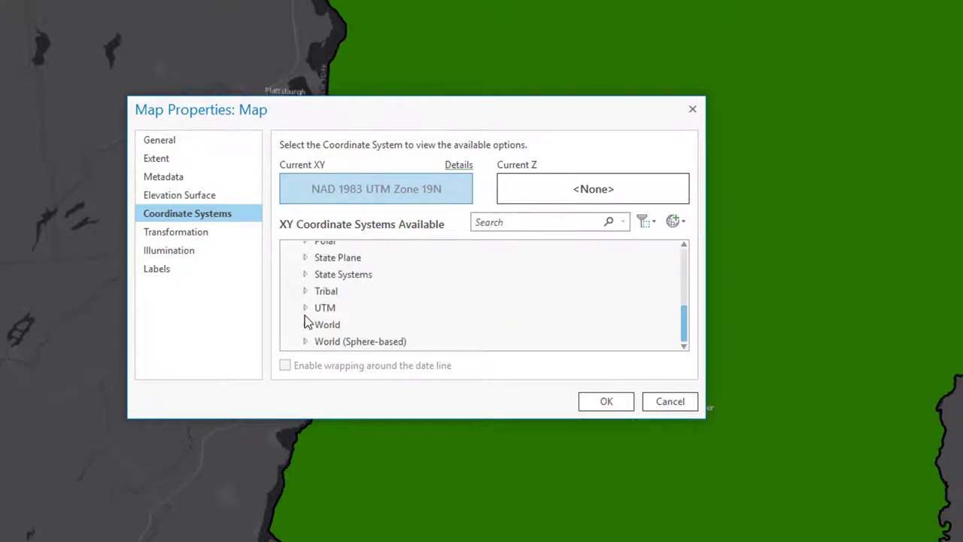
pyautogui.click(305, 308)
pyautogui.scroll(-3, 308, 311)
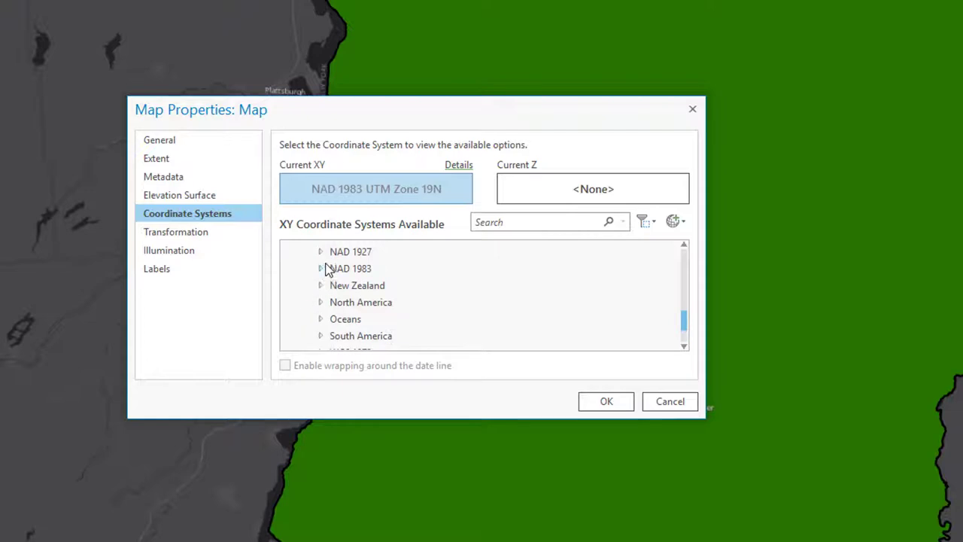
pyautogui.click(320, 269)
pyautogui.scroll(-4, 331, 299)
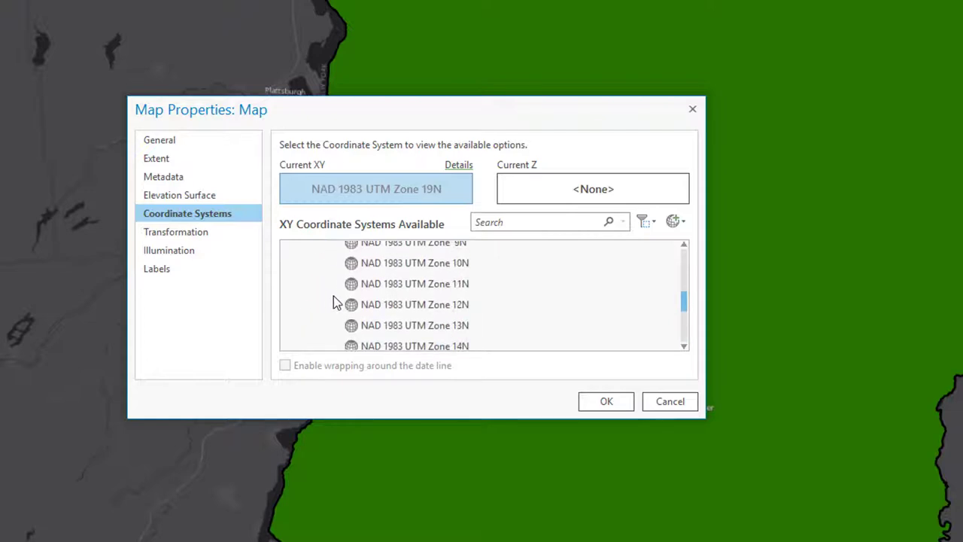
pyautogui.scroll(-3, 336, 297)
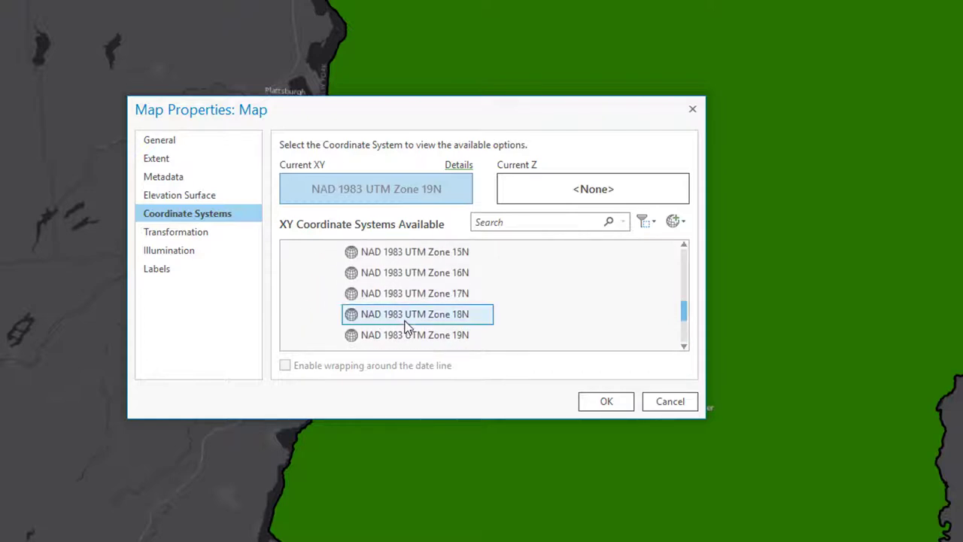
pyautogui.click(413, 319)
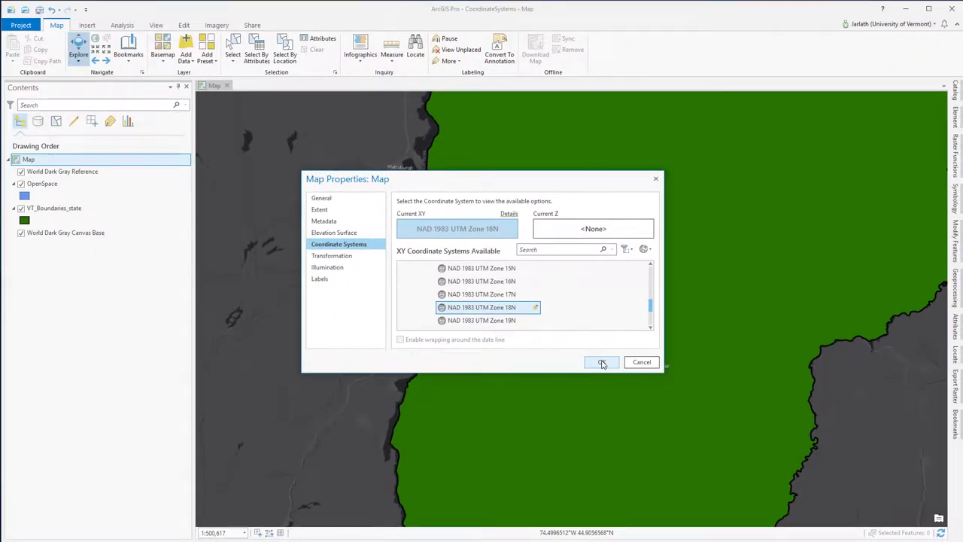
pyautogui.click(602, 363)
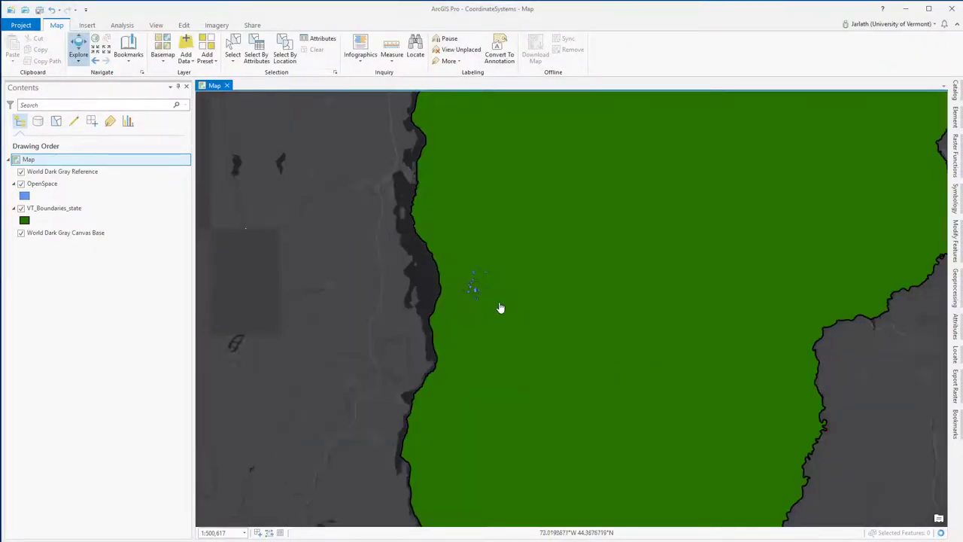
# Step: Hide VT_Boundaries_state and switch the basemap to World Imagery
pyautogui.scroll(3, 484, 299)
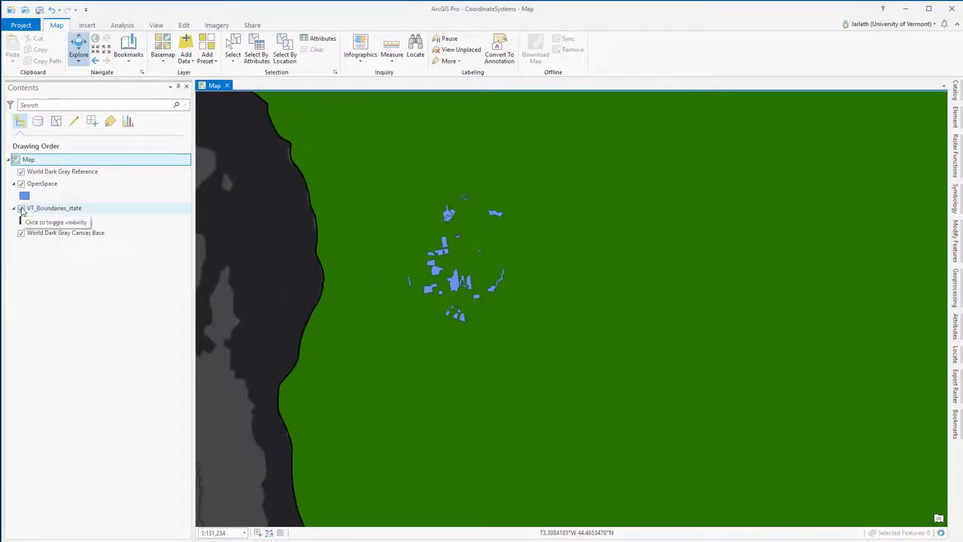
pyautogui.click(21, 208)
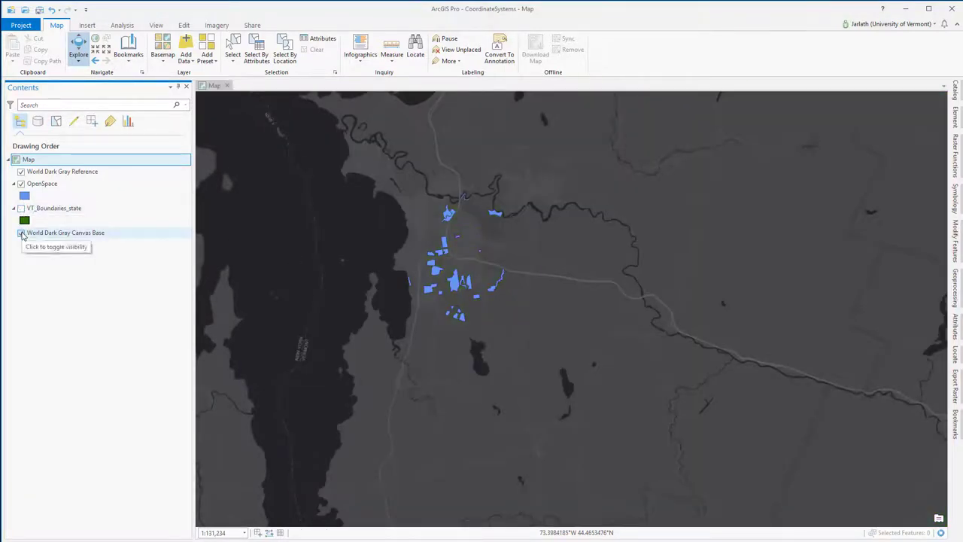
pyautogui.click(165, 60)
pyautogui.click(181, 97)
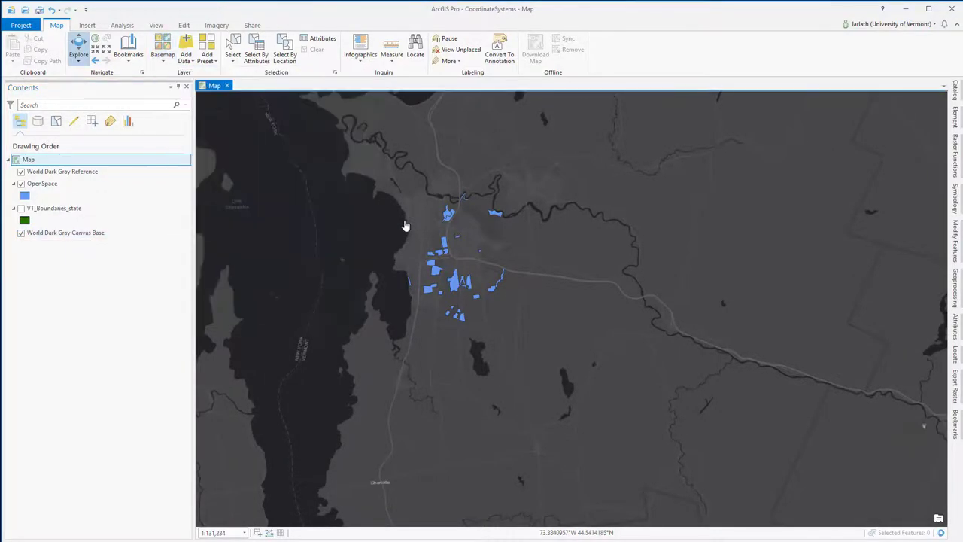
# Step: Toggle OpenSpace on and off to check it over the imagery, then open Geoprocessing
pyautogui.scroll(3, 448, 267)
pyautogui.scroll(3, 446, 269)
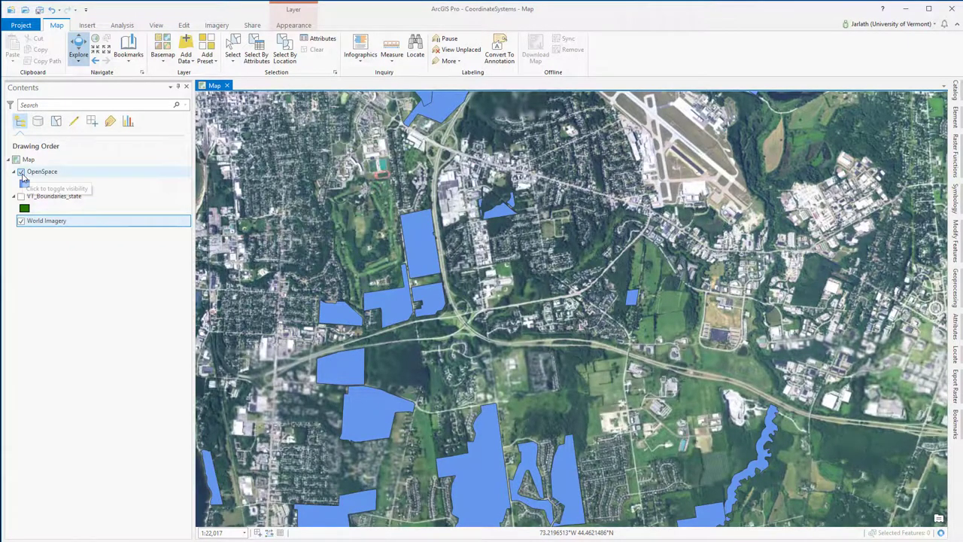
pyautogui.click(21, 173)
pyautogui.click(21, 172)
pyautogui.click(21, 172)
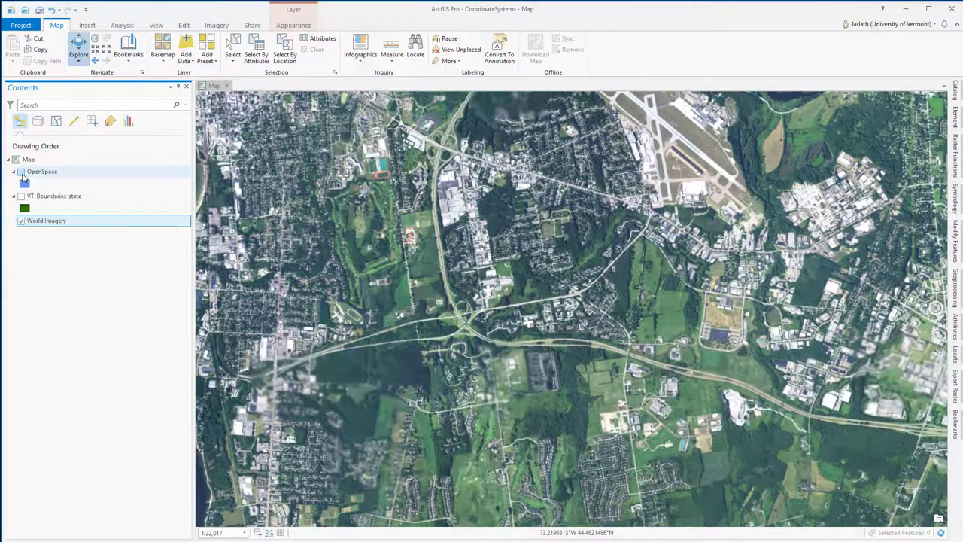
pyautogui.click(21, 172)
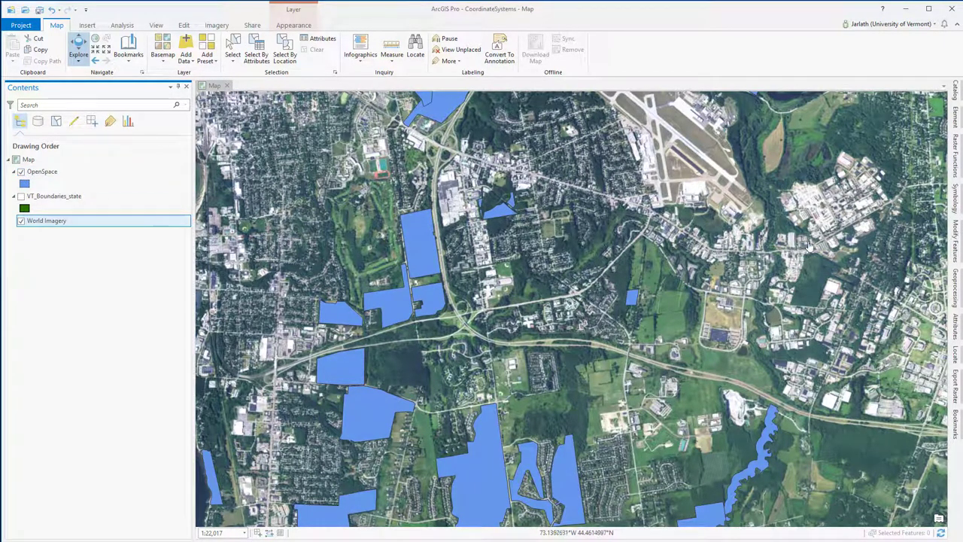
pyautogui.click(957, 294)
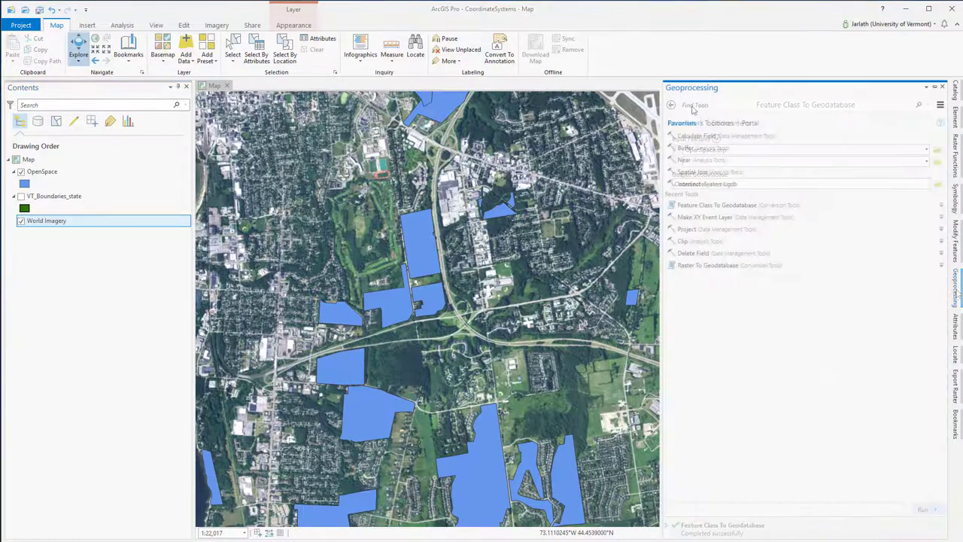
# Step: Run Define Projection on OpenSpace using the Current Map coordinate system, NAD 1983 UTM Zone 18N
pyautogui.click(693, 106)
pyautogui.write('define')
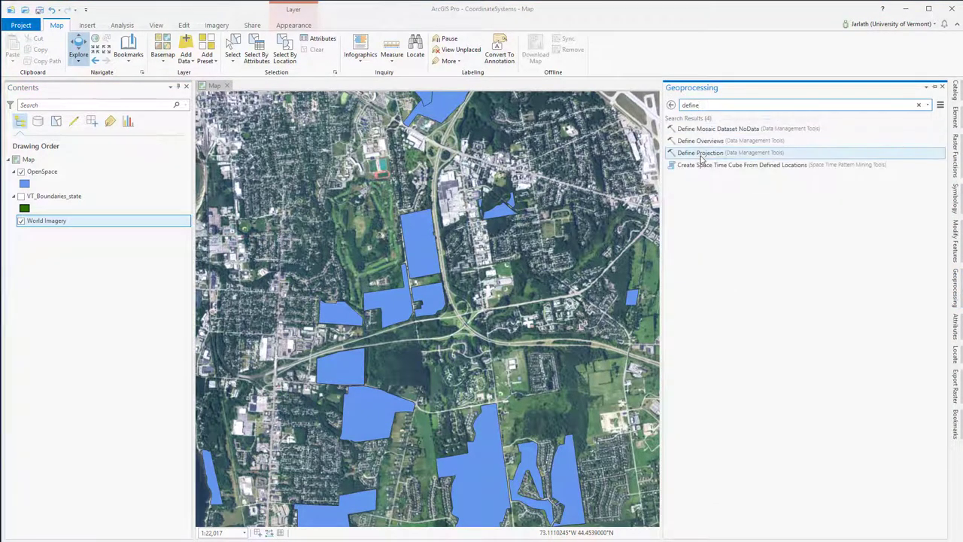
pyautogui.click(700, 153)
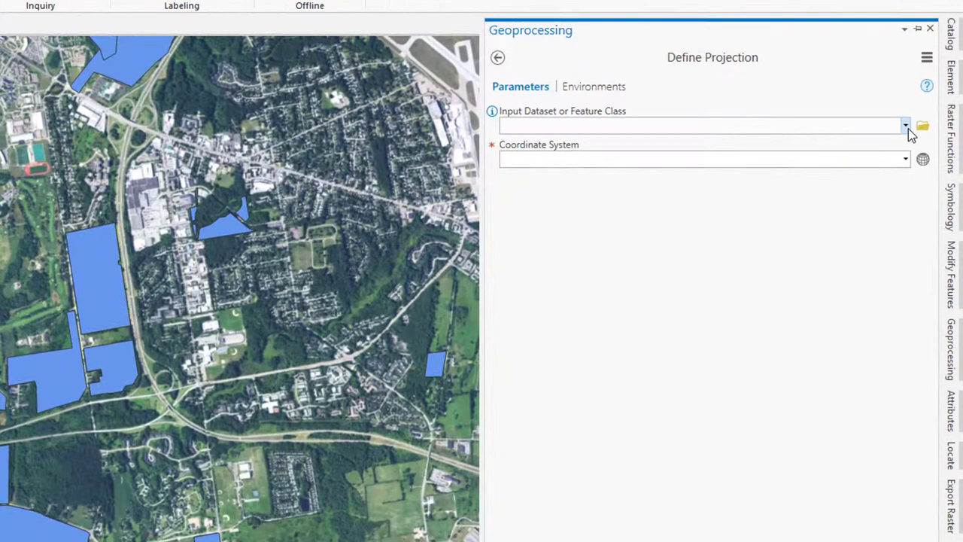
pyautogui.click(909, 128)
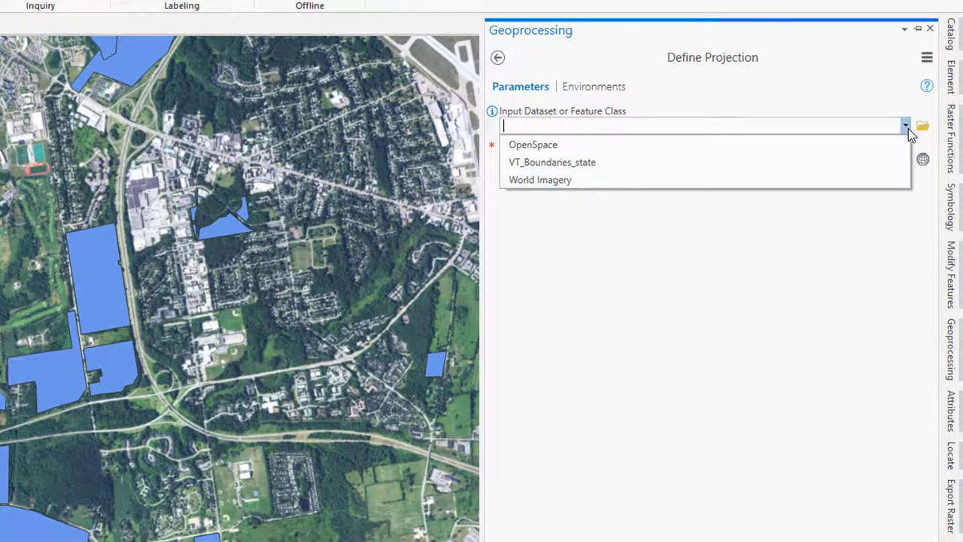
pyautogui.click(871, 144)
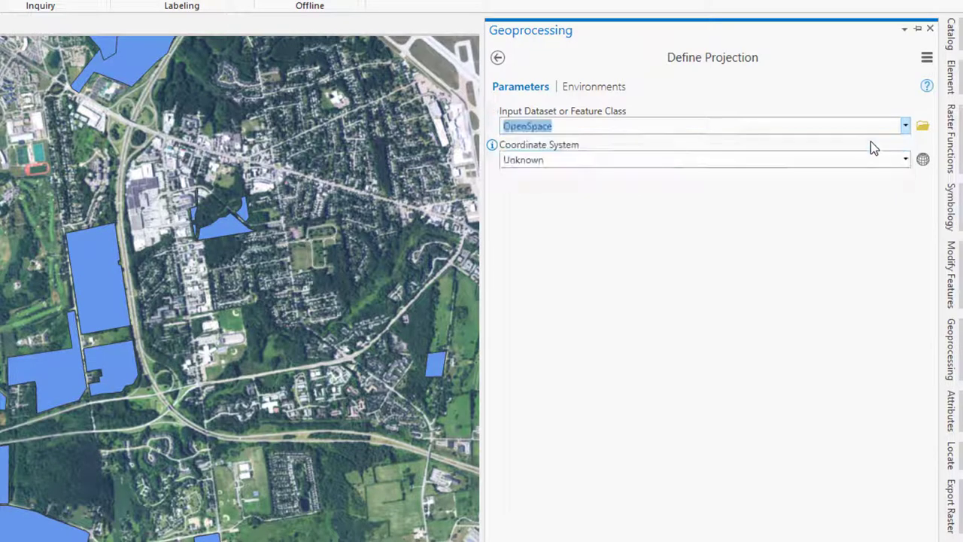
pyautogui.click(906, 160)
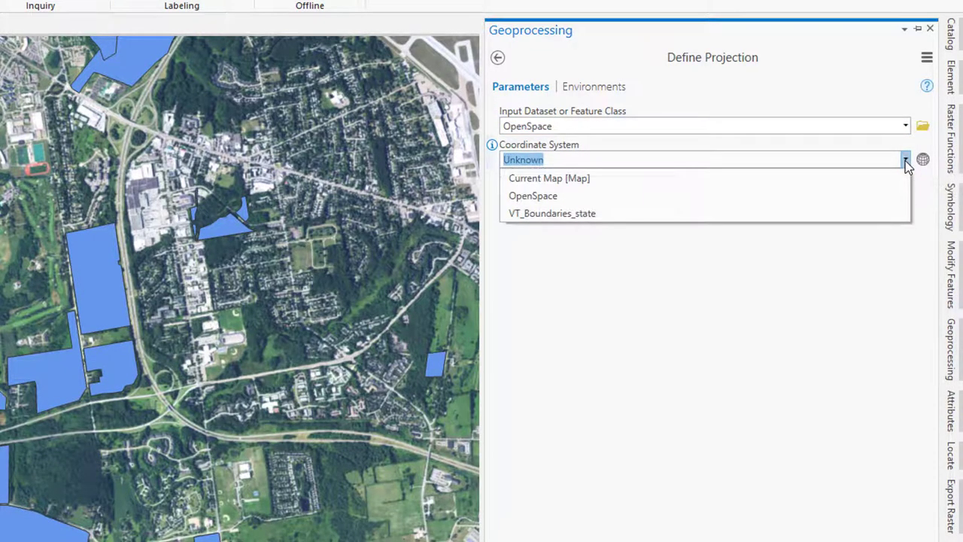
pyautogui.click(877, 189)
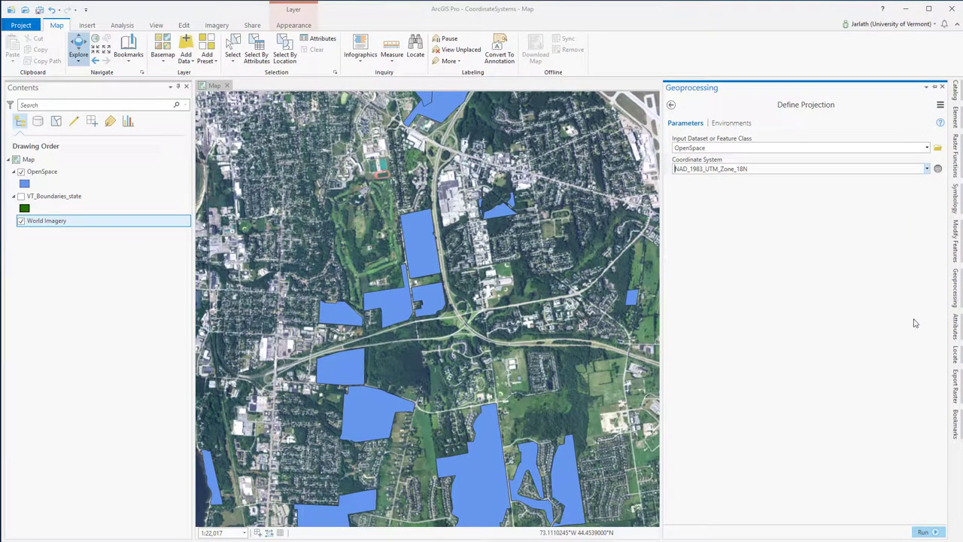
pyautogui.click(926, 532)
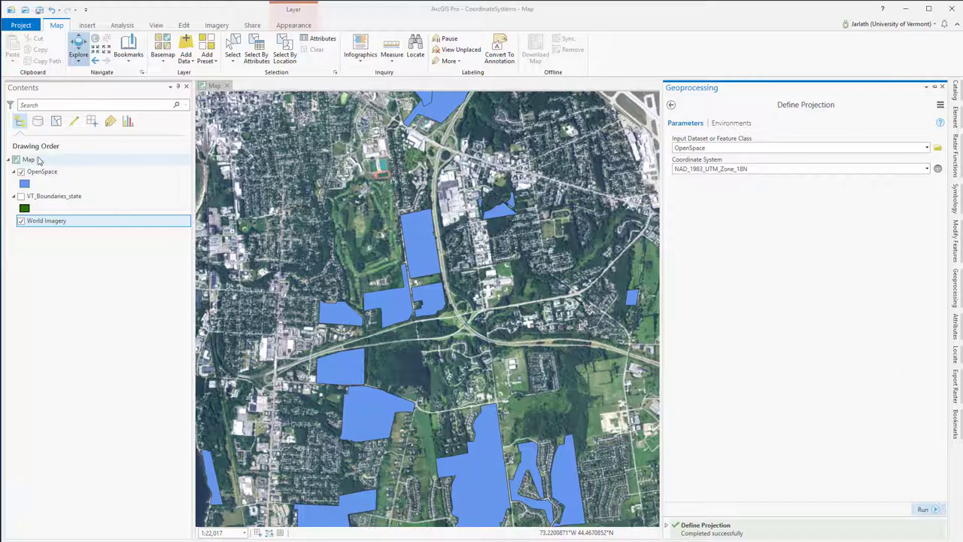
pyautogui.rightClick(33, 161)
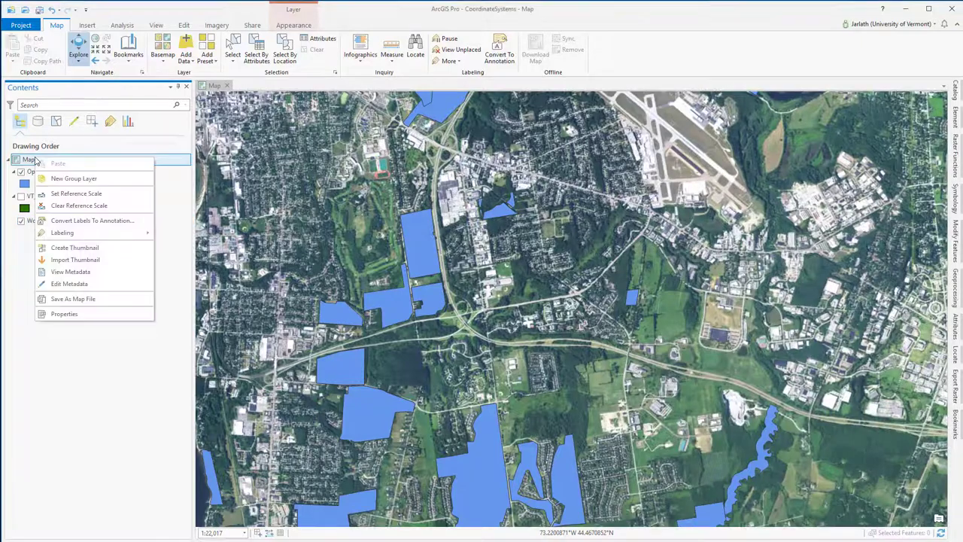
# Step: In Map Properties, pick NAD83 Vermont from the layers' coordinate systems and apply it
pyautogui.click(66, 315)
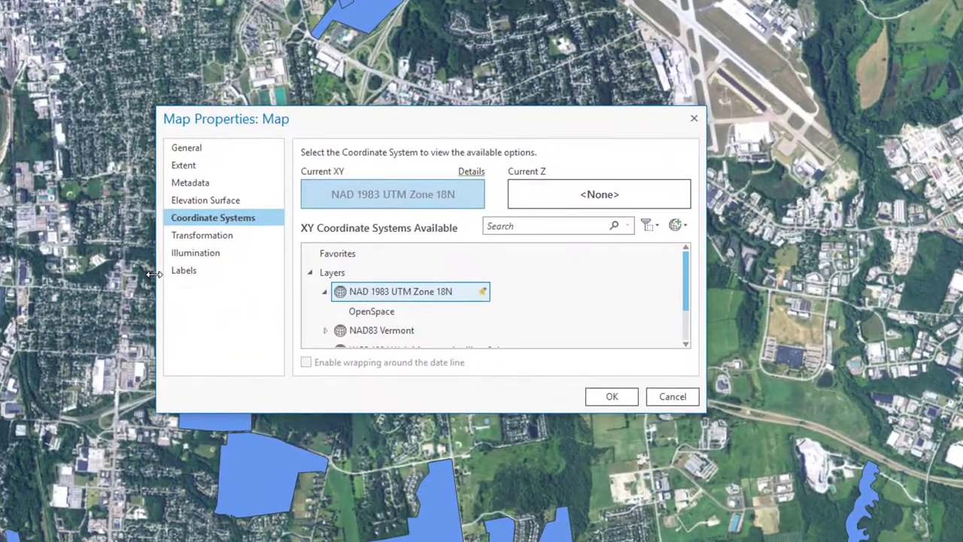
pyautogui.click(340, 330)
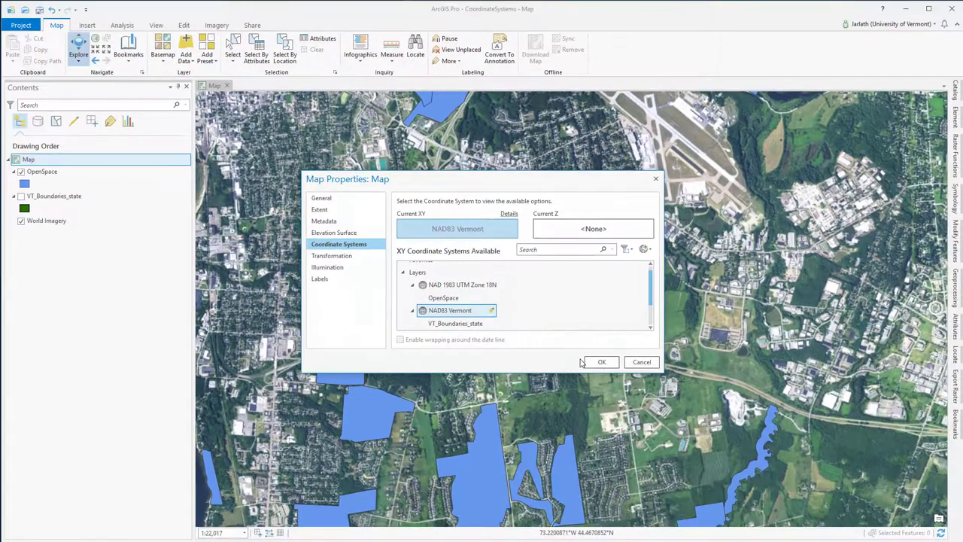
pyautogui.click(612, 397)
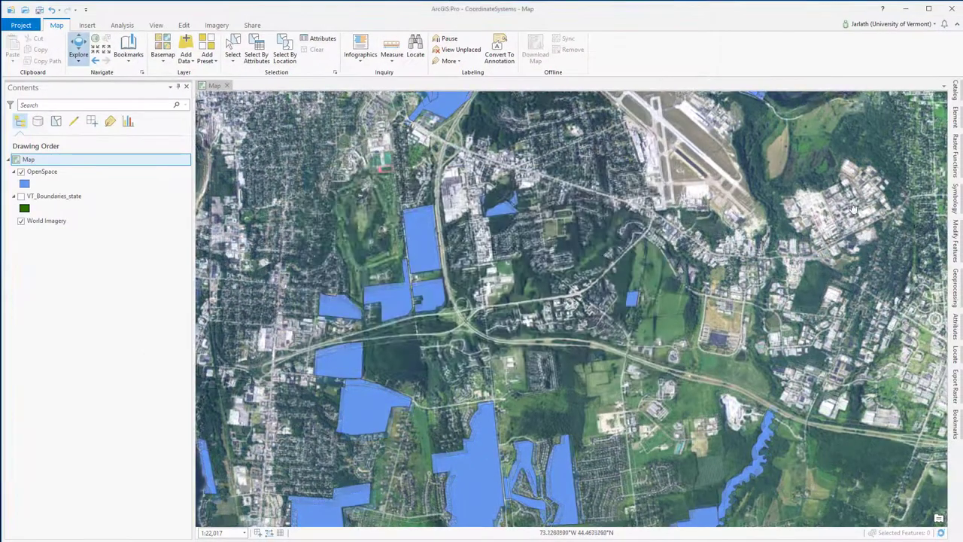
# Step: Find the Project tool by searching 'project' and set OpenSpace as its input
pyautogui.click(954, 288)
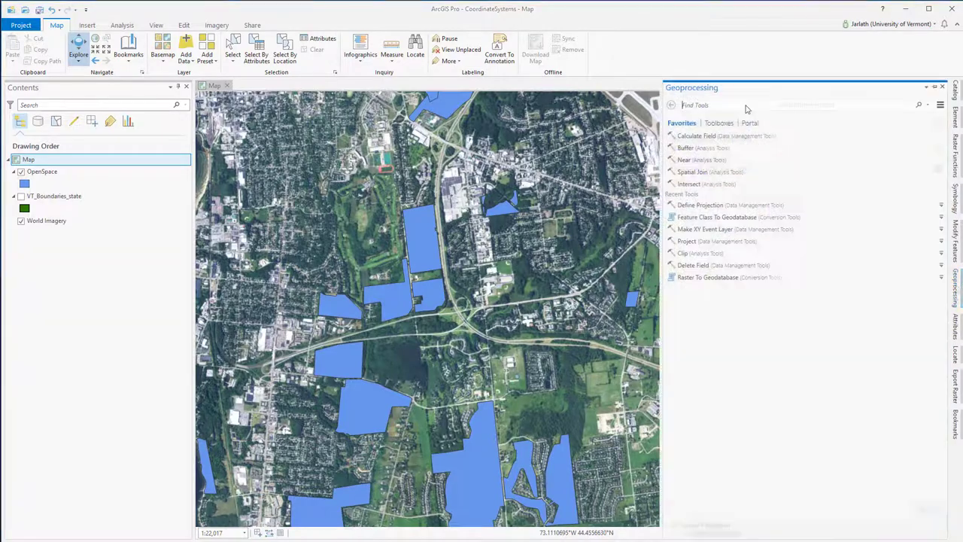
pyautogui.click(744, 106)
pyautogui.write('projec')
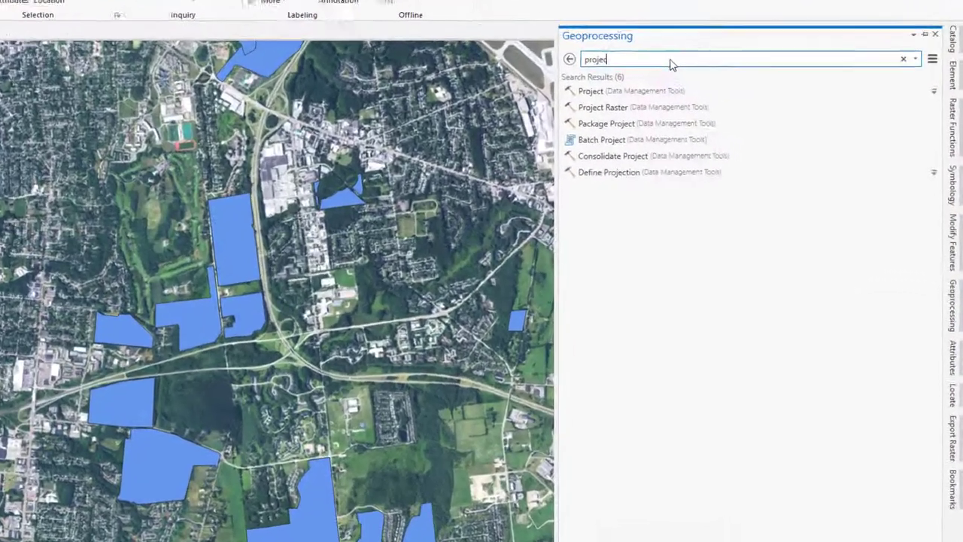
pyautogui.write('t')
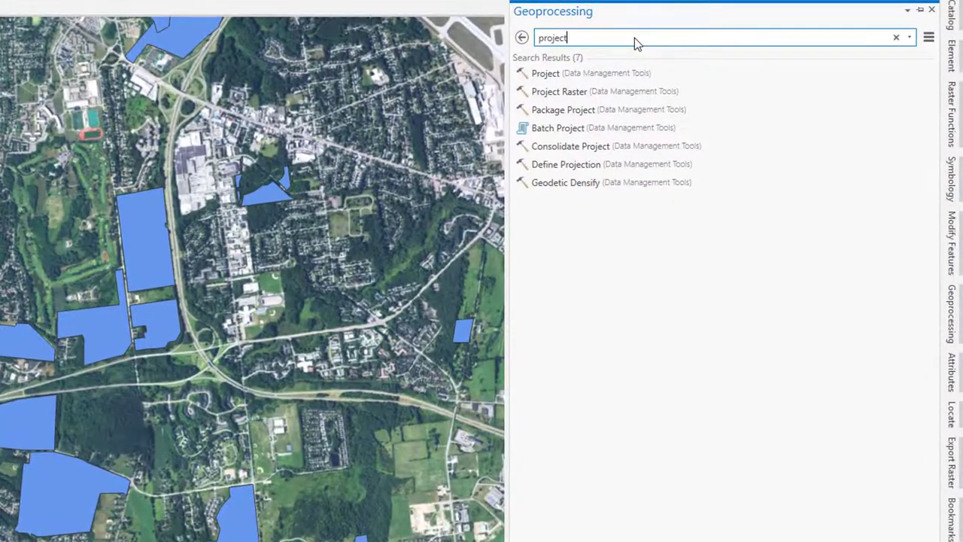
pyautogui.click(607, 73)
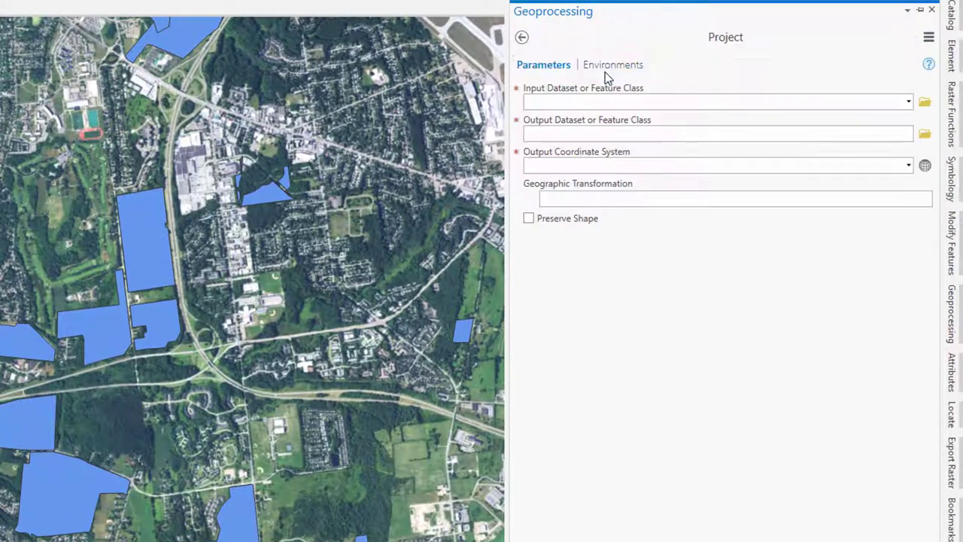
pyautogui.click(909, 102)
pyautogui.click(800, 122)
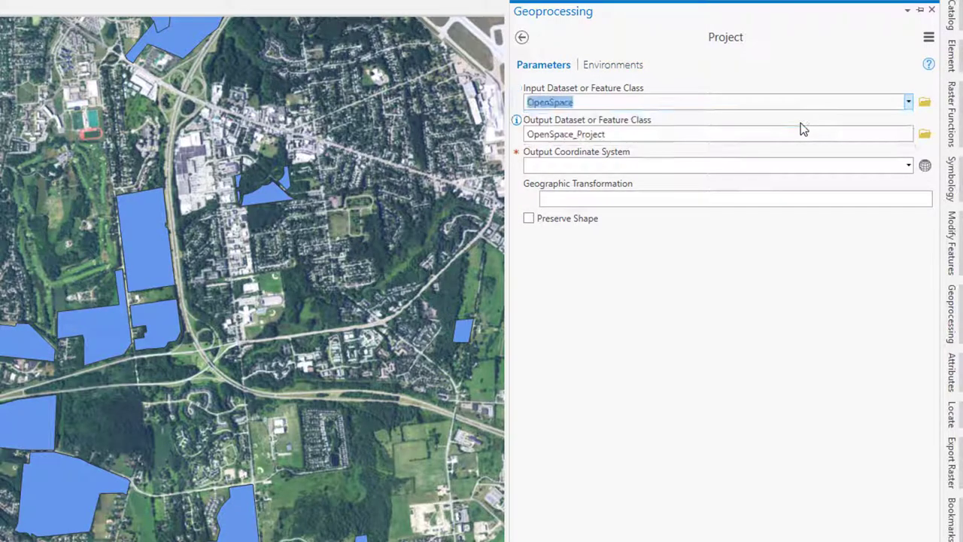
# Step: Name the output OpenSpace_VTsp, use VT_Boundaries_state's NAD83 Vermont system, and run the projection
pyautogui.click(737, 135)
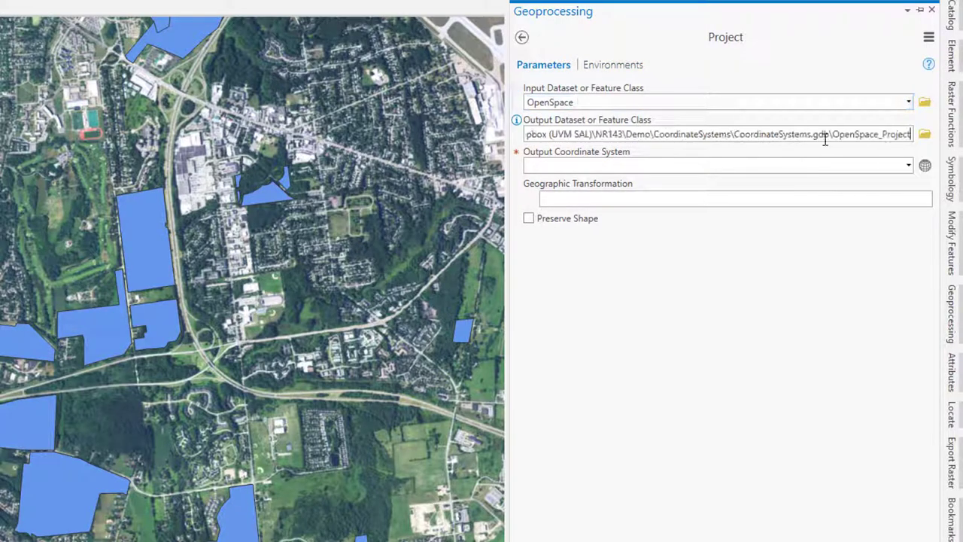
pyautogui.moveTo(881, 134); pyautogui.dragTo(918, 135)
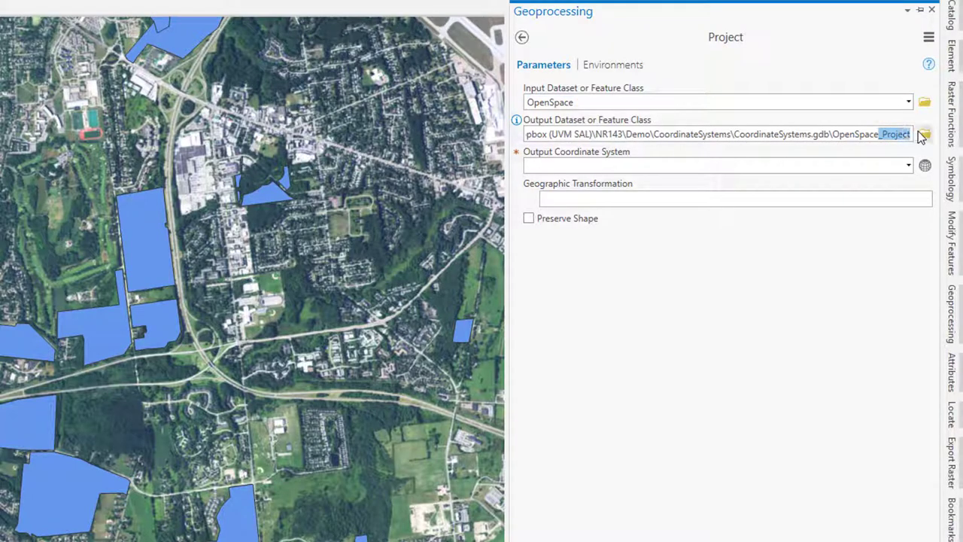
pyautogui.write('_VTsp')
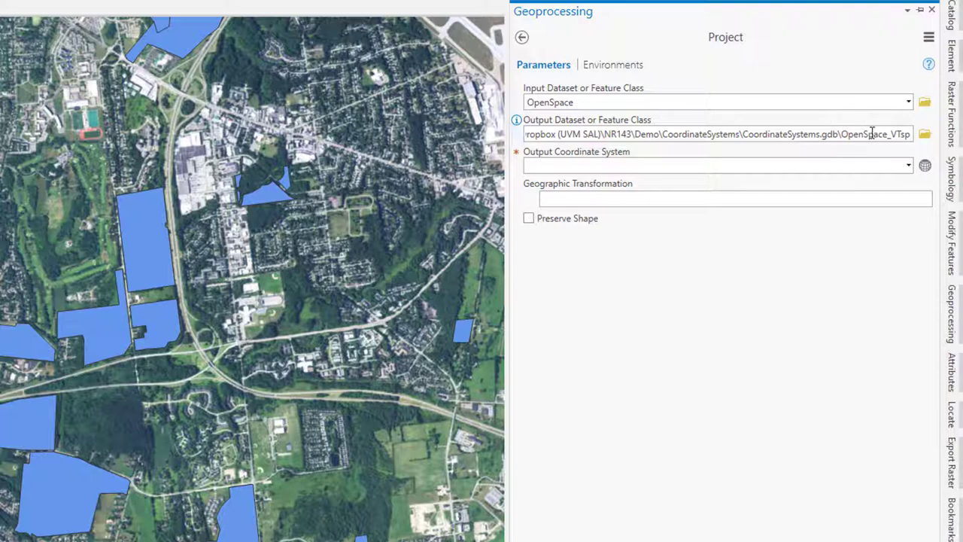
pyautogui.click(908, 164)
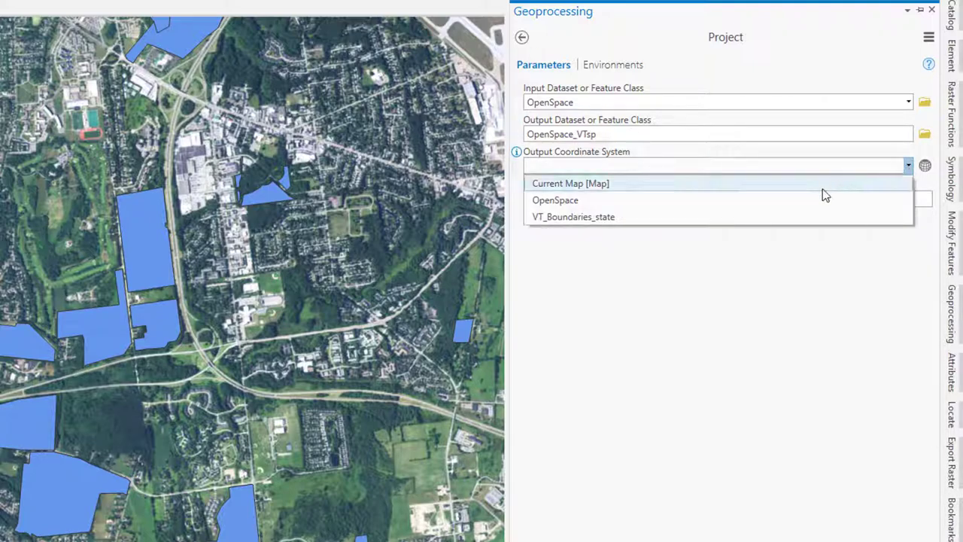
pyautogui.click(780, 216)
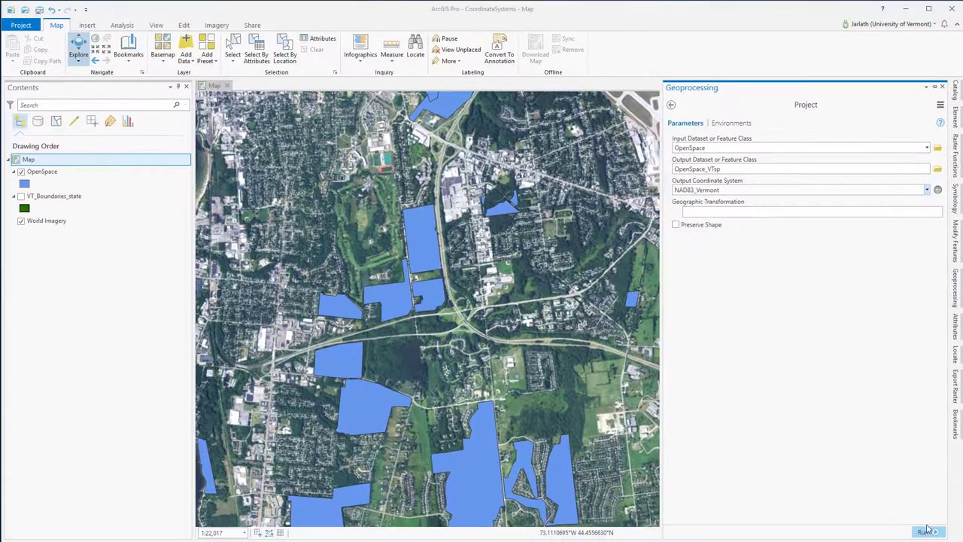
pyautogui.click(927, 531)
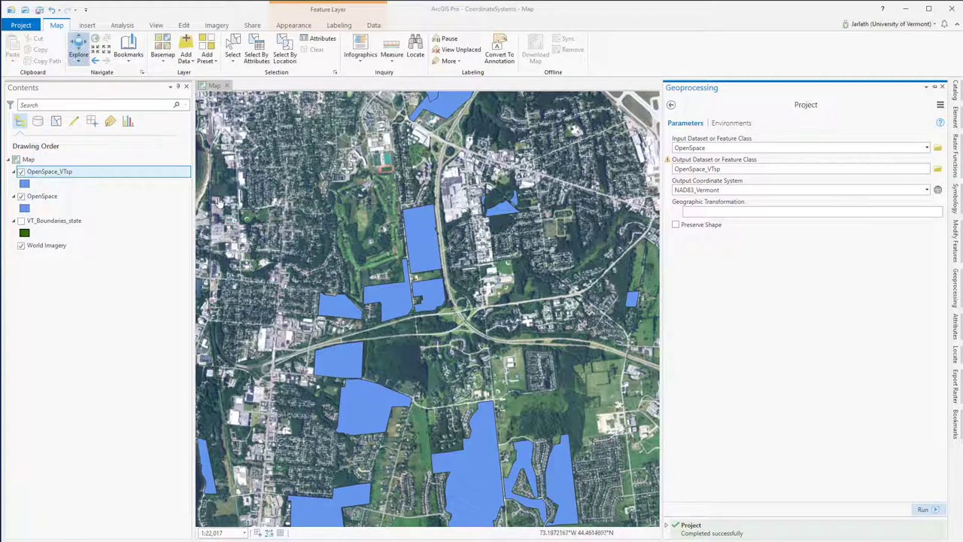
# Step: Check the spatial reference of the original OpenSpace layer in its Layer Properties
pyautogui.click(24, 173)
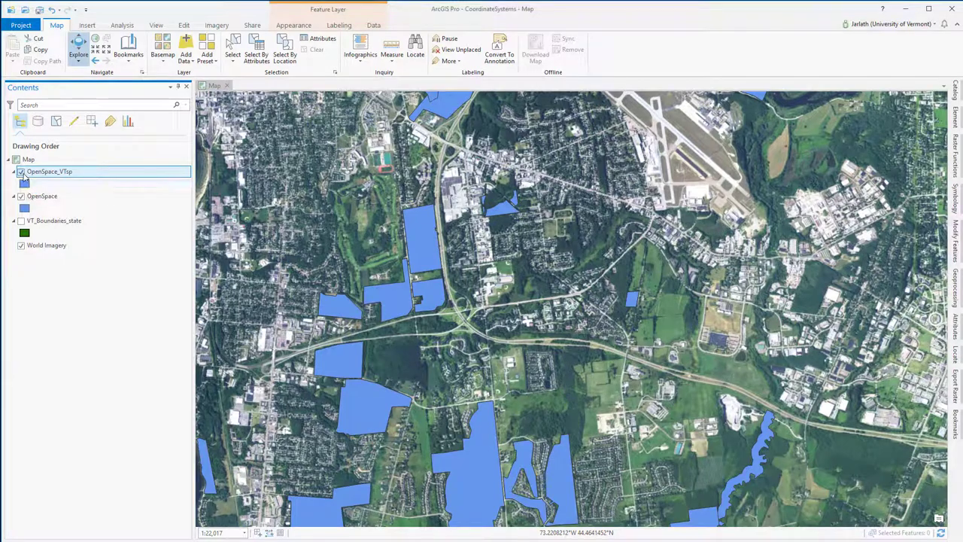
pyautogui.rightClick(30, 197)
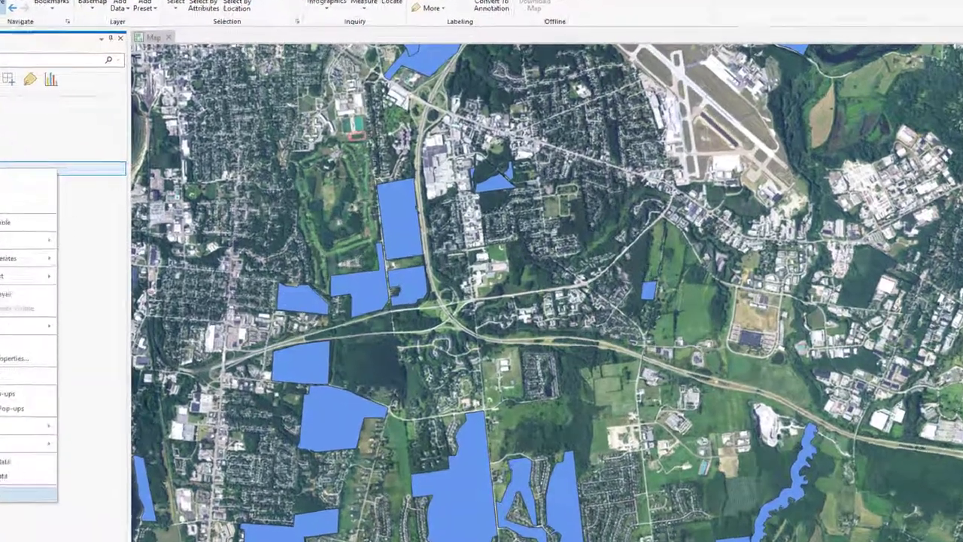
pyautogui.click(27, 493)
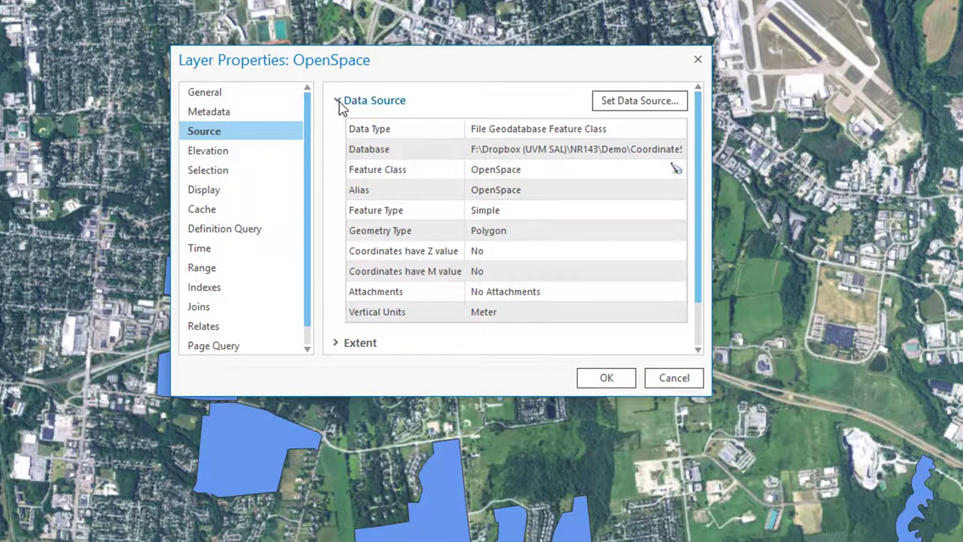
pyautogui.click(337, 100)
pyautogui.click(338, 159)
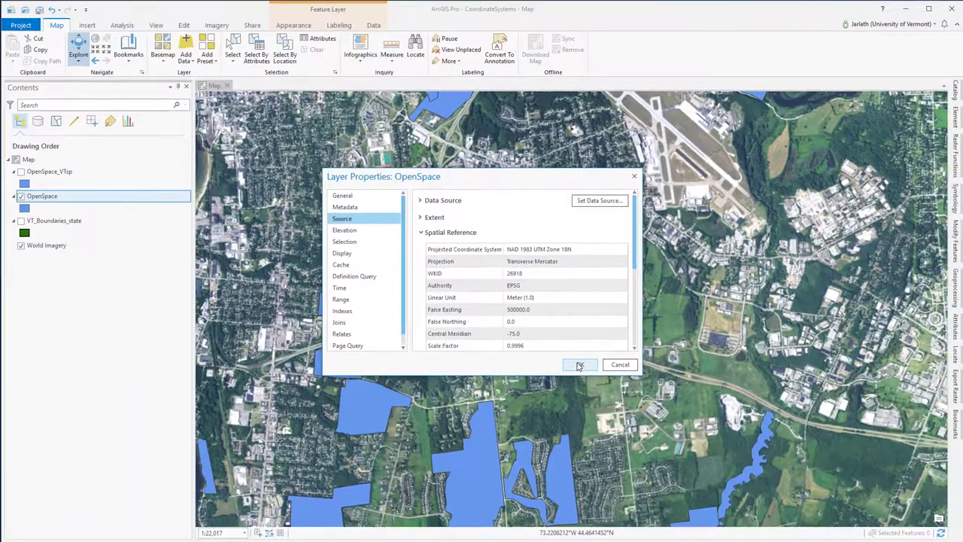
pyautogui.click(579, 366)
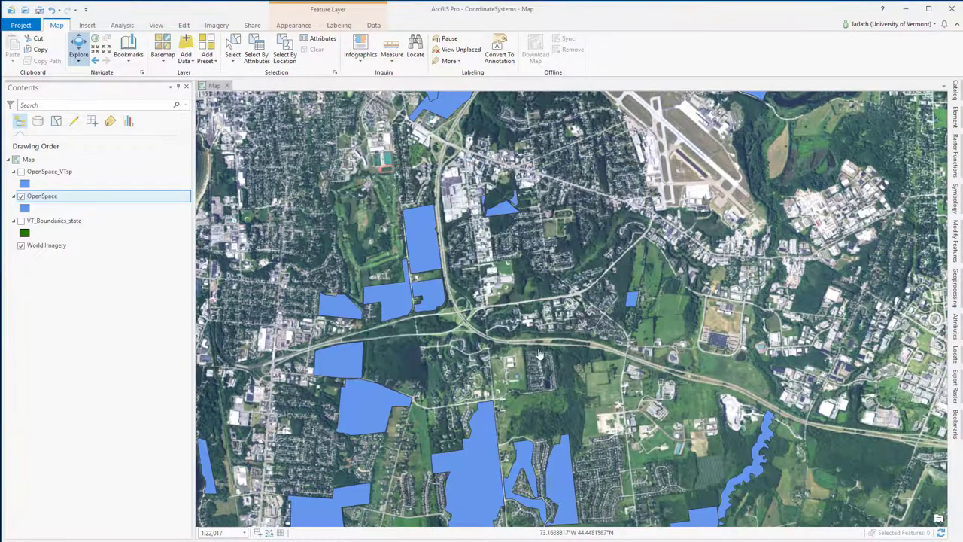
# Step: Hide OpenSpace, show OpenSpace_VTsp, and view its NAD83 Vermont spatial reference in Layer Properties
pyautogui.click(21, 195)
pyautogui.click(21, 171)
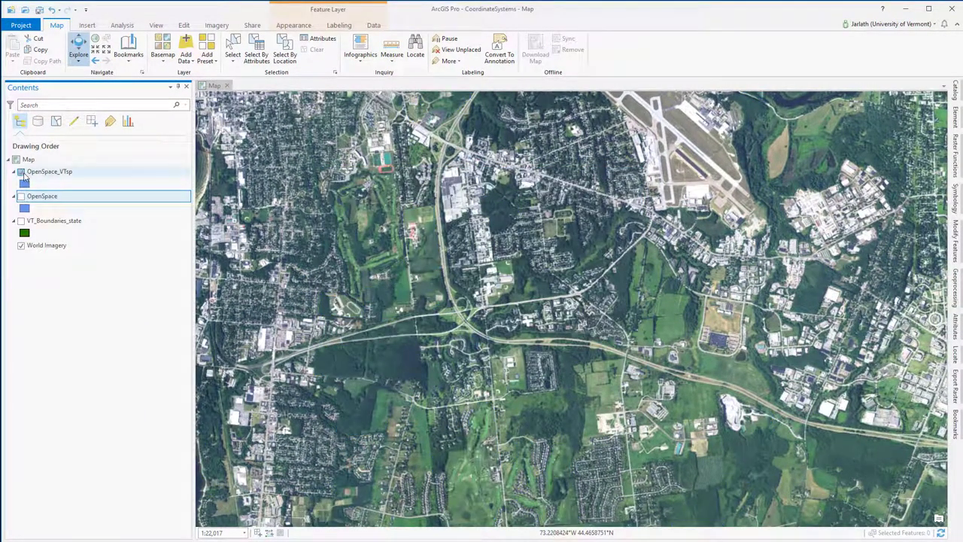
pyautogui.rightClick(47, 173)
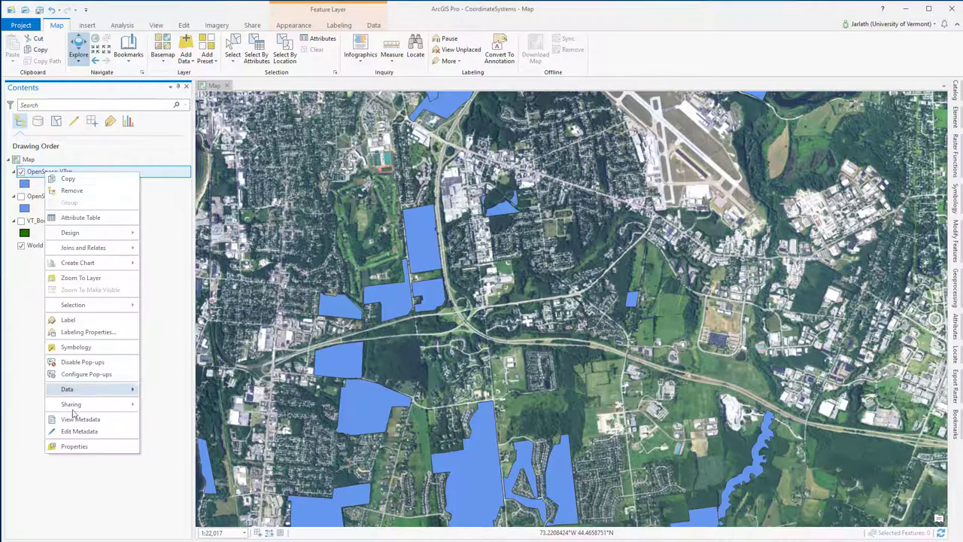
pyautogui.click(74, 447)
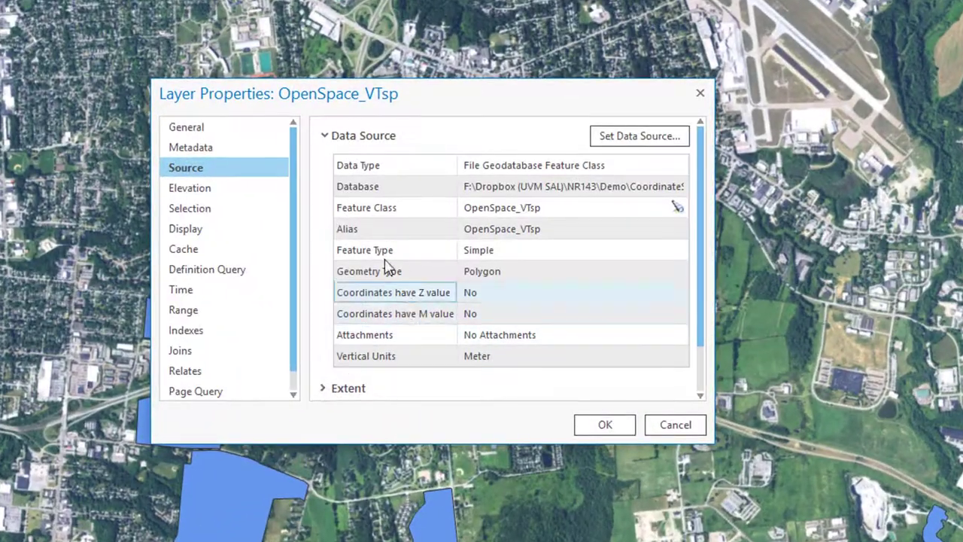
pyautogui.click(325, 136)
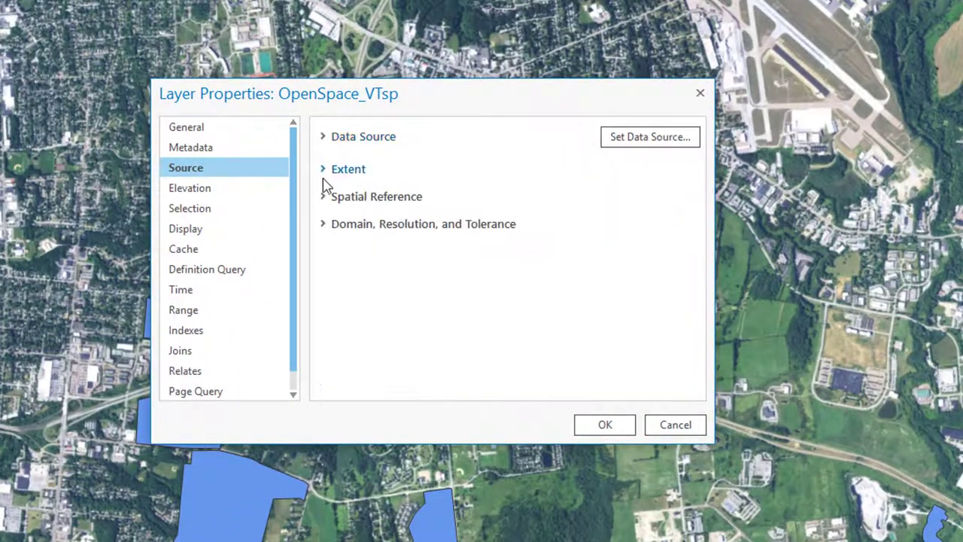
pyautogui.click(324, 197)
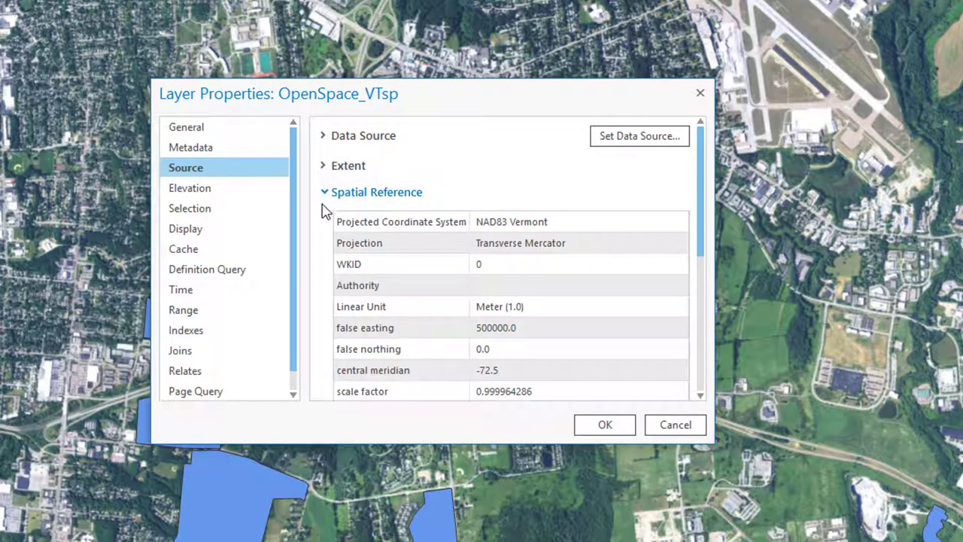